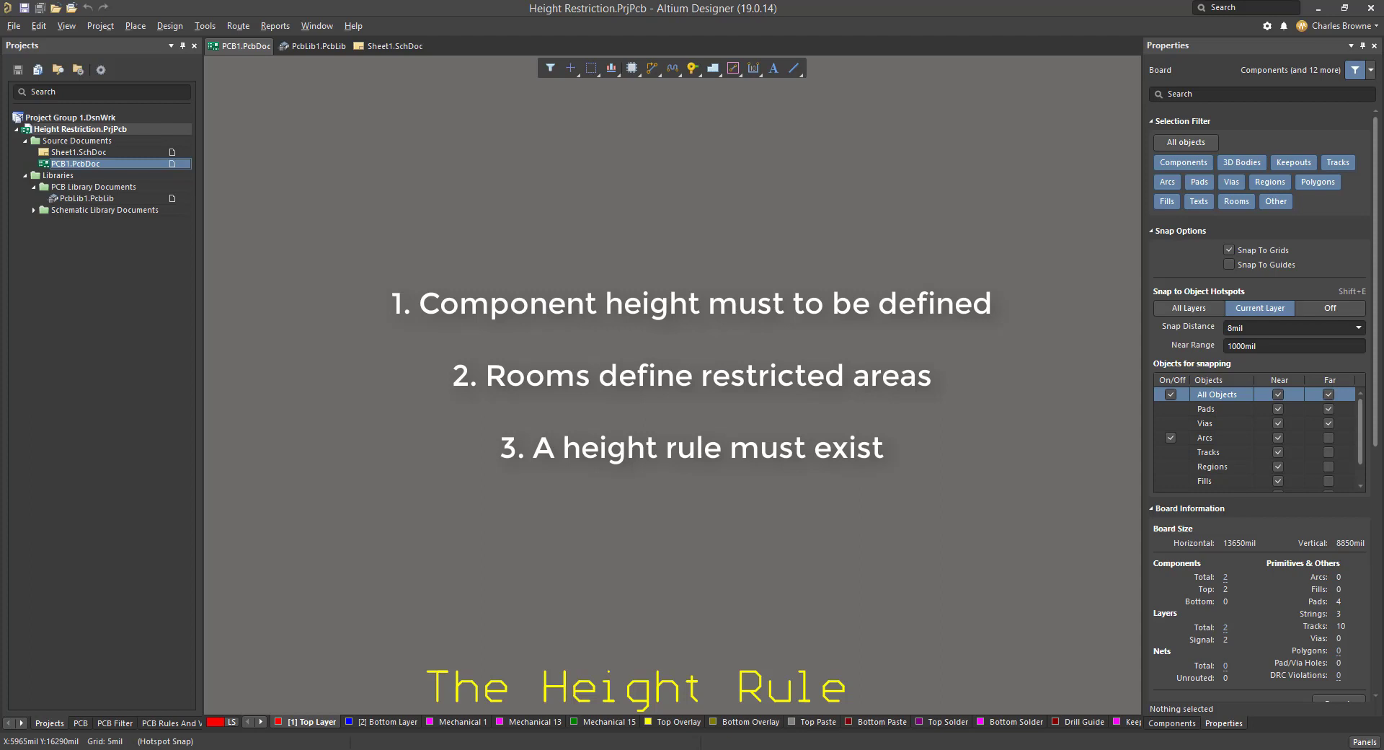
- In PcbLib1.PcbLib, set the FROM LIBRARY footprint height to 100mil, then select FROM 3D BODY
double_click(94, 199)
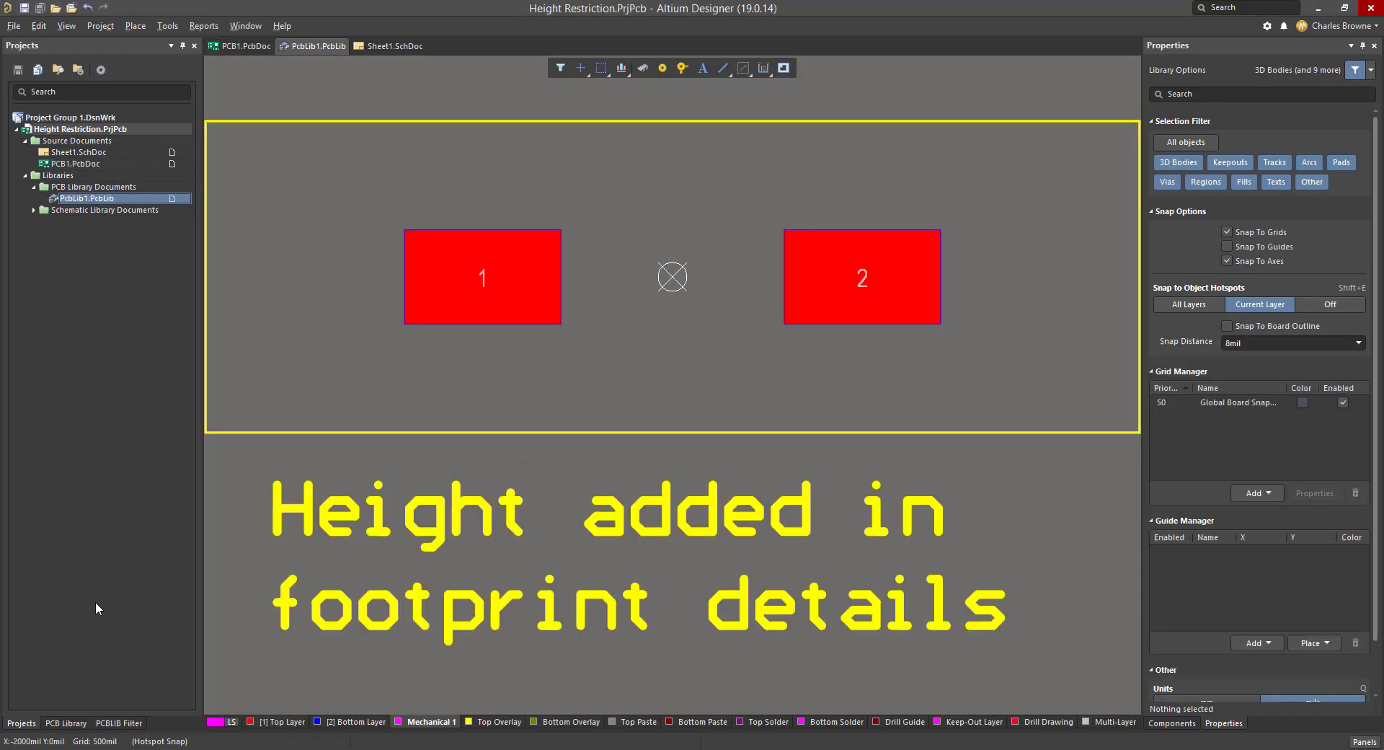
left_click(70, 718)
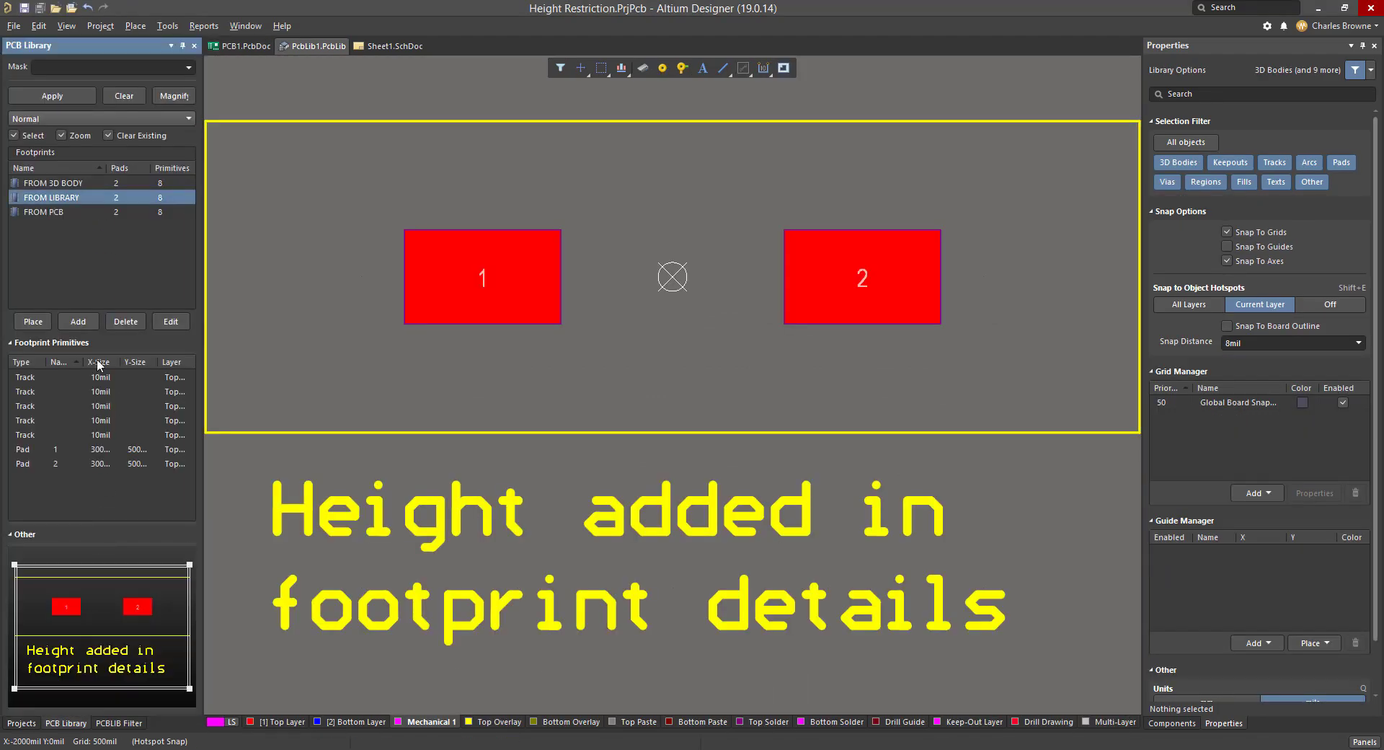
double_click(68, 196)
key("Tab")
type("1")
key("Return")
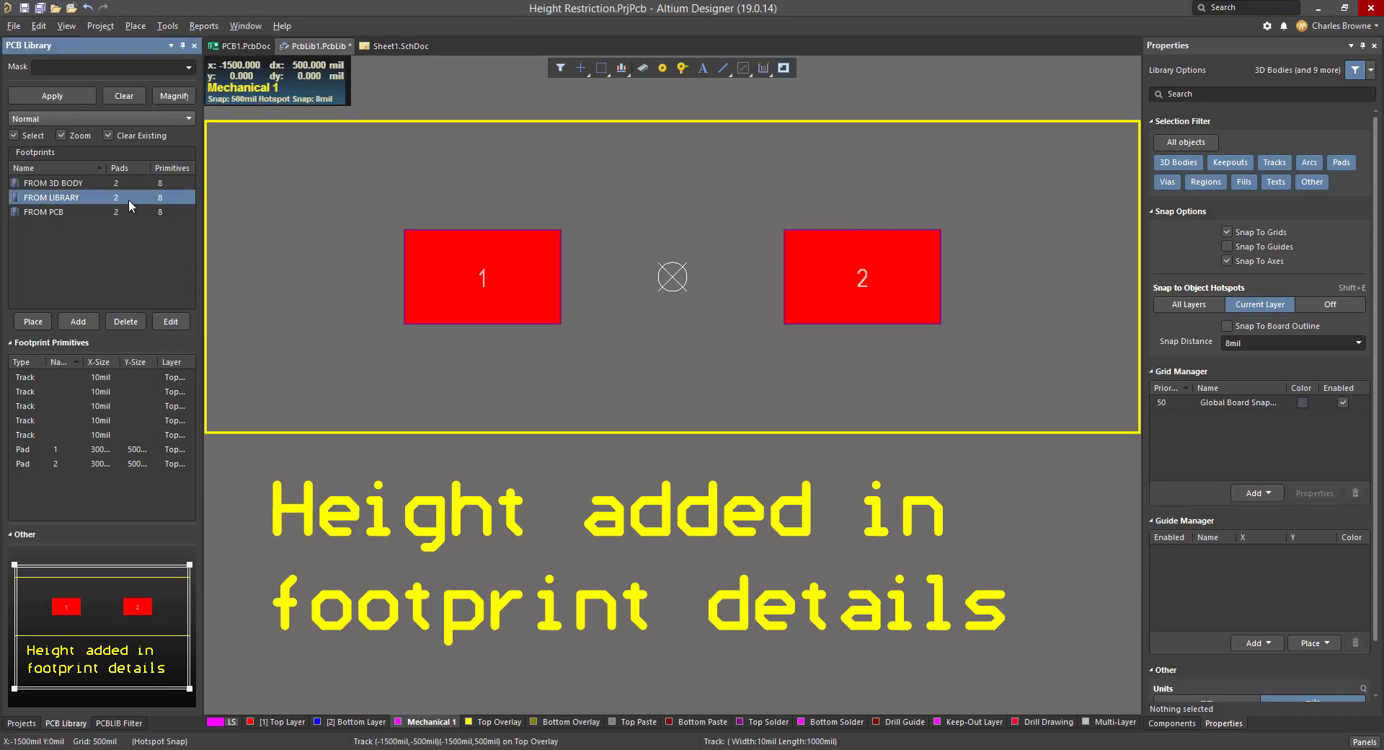
left_click(84, 183)
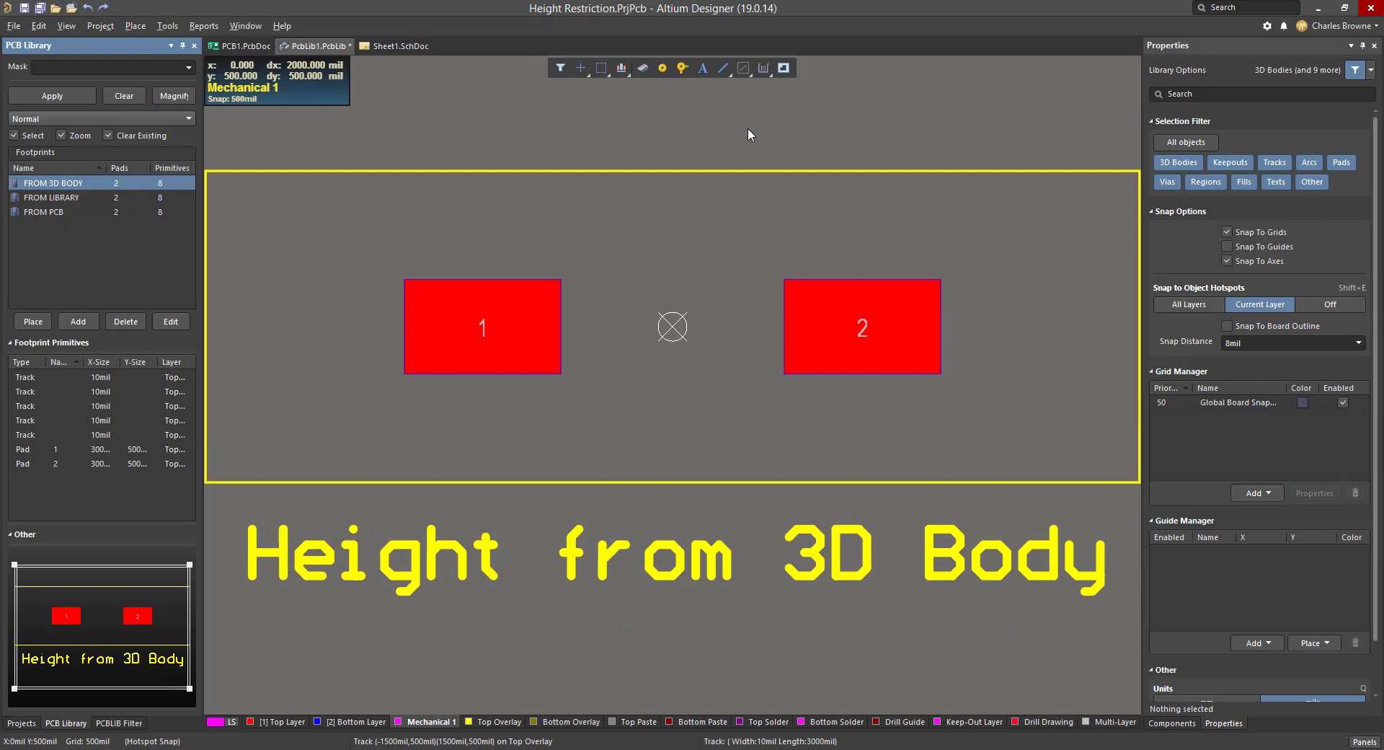
- Trace a 3D body over the footprint outline's corners using Place > 3D Body
scroll(750, 128, "down", 1, "ctrl")
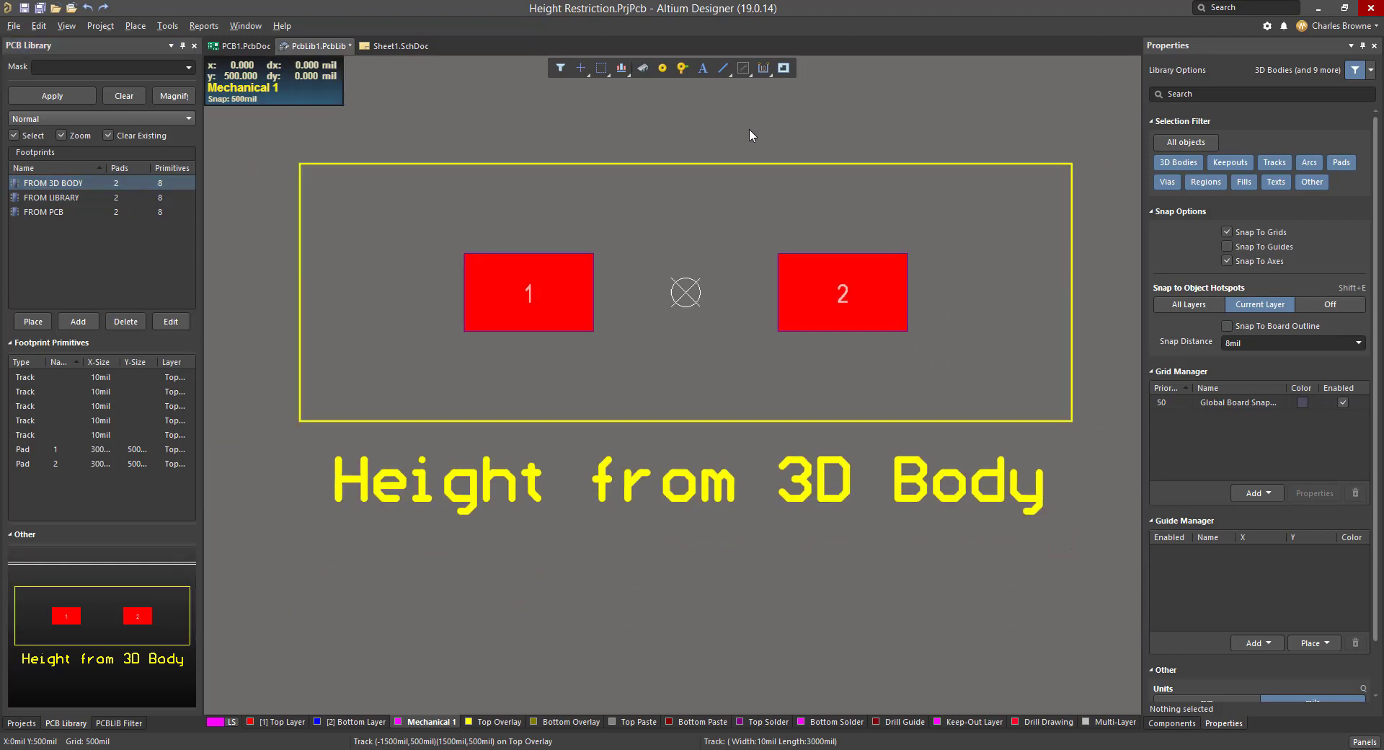
left_click(135, 26)
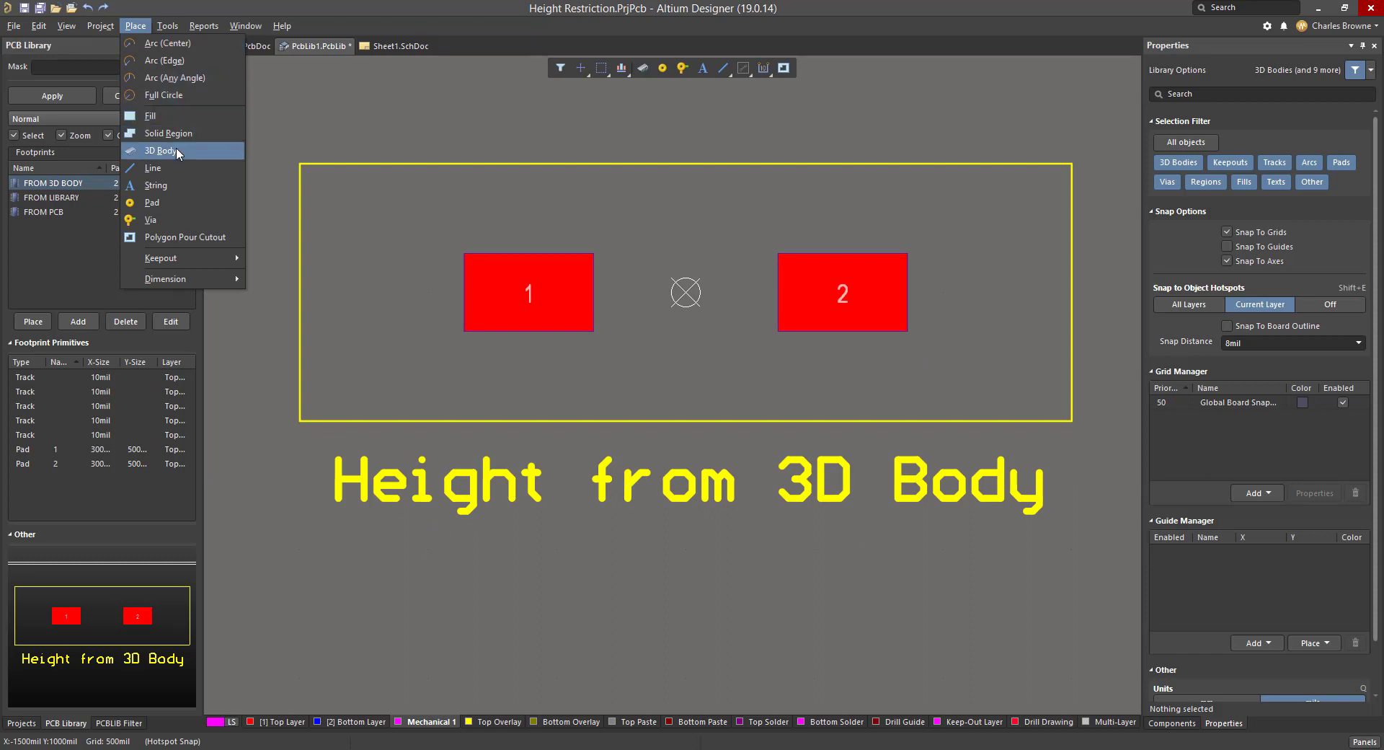
left_click(176, 151)
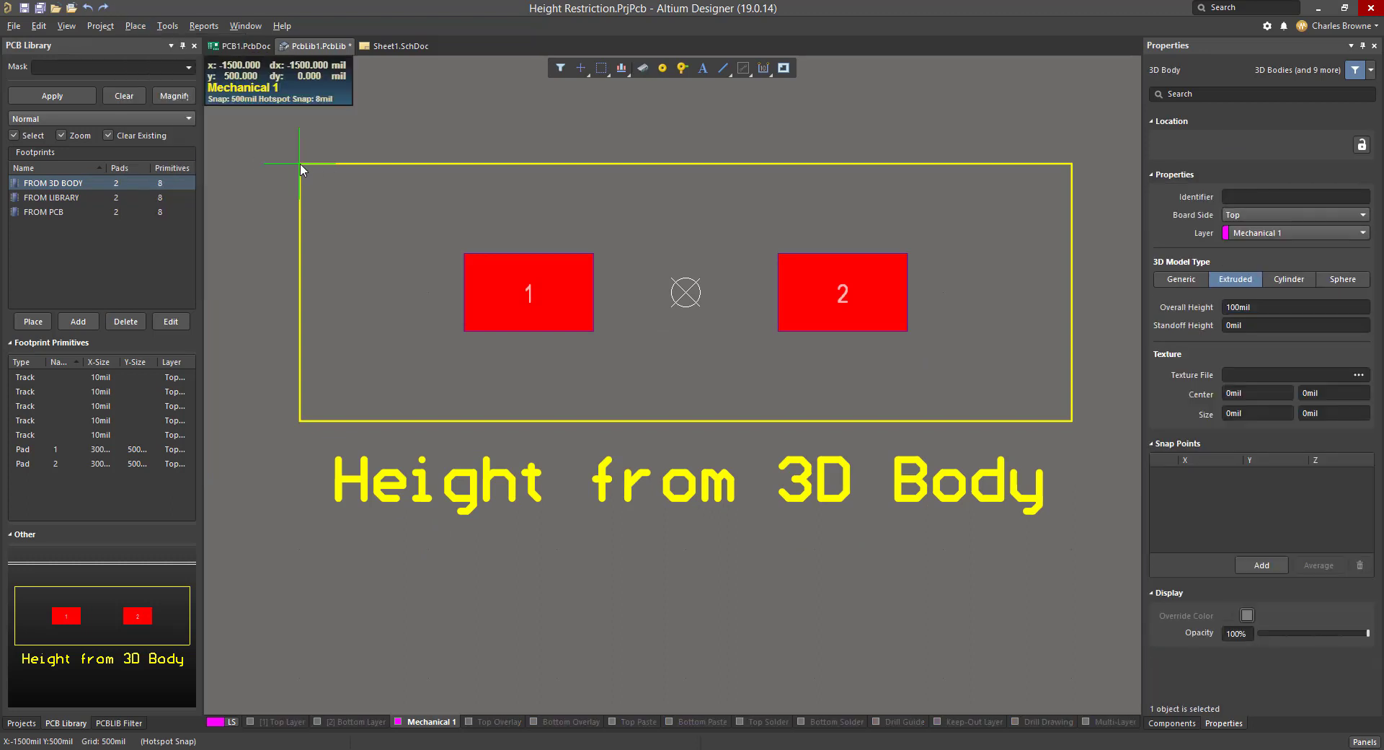
left_click(1067, 169)
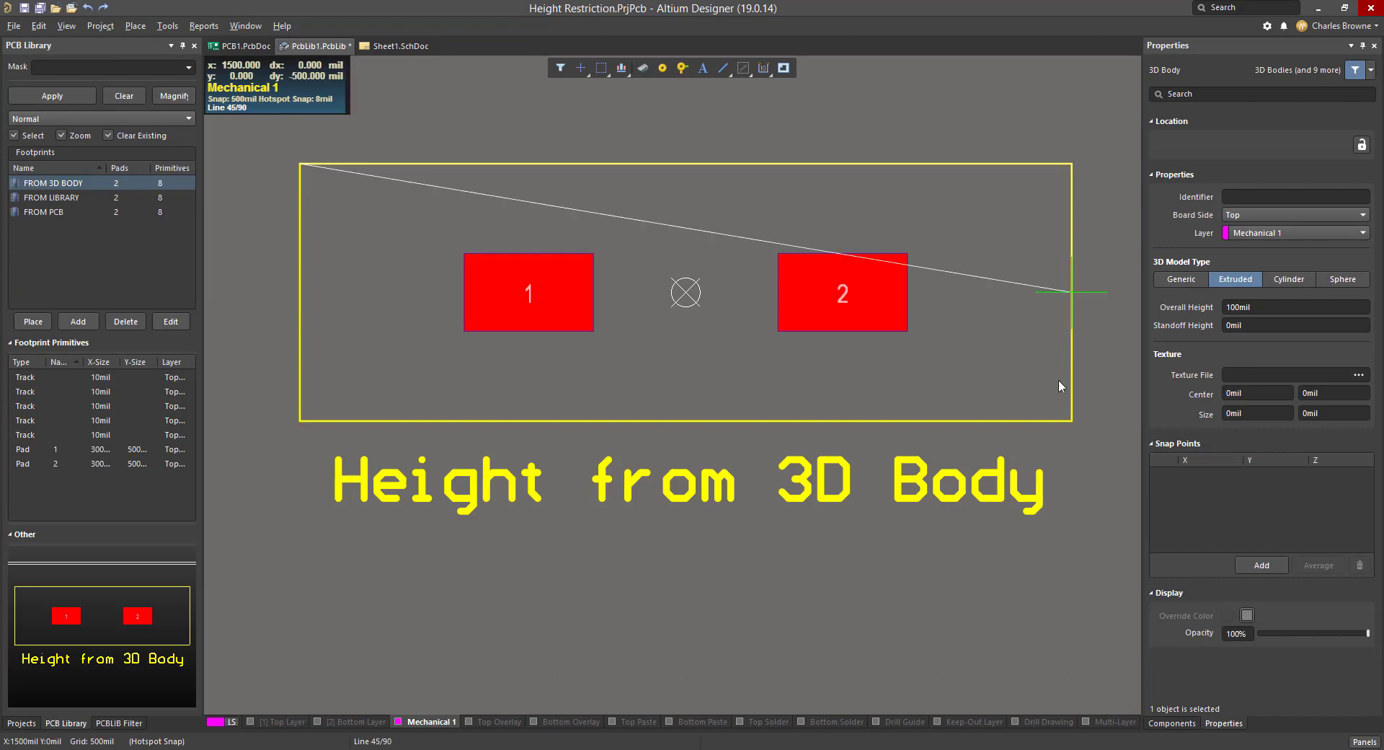
left_click(1060, 423)
left_click(329, 422)
right_click(326, 405)
right_click(325, 398)
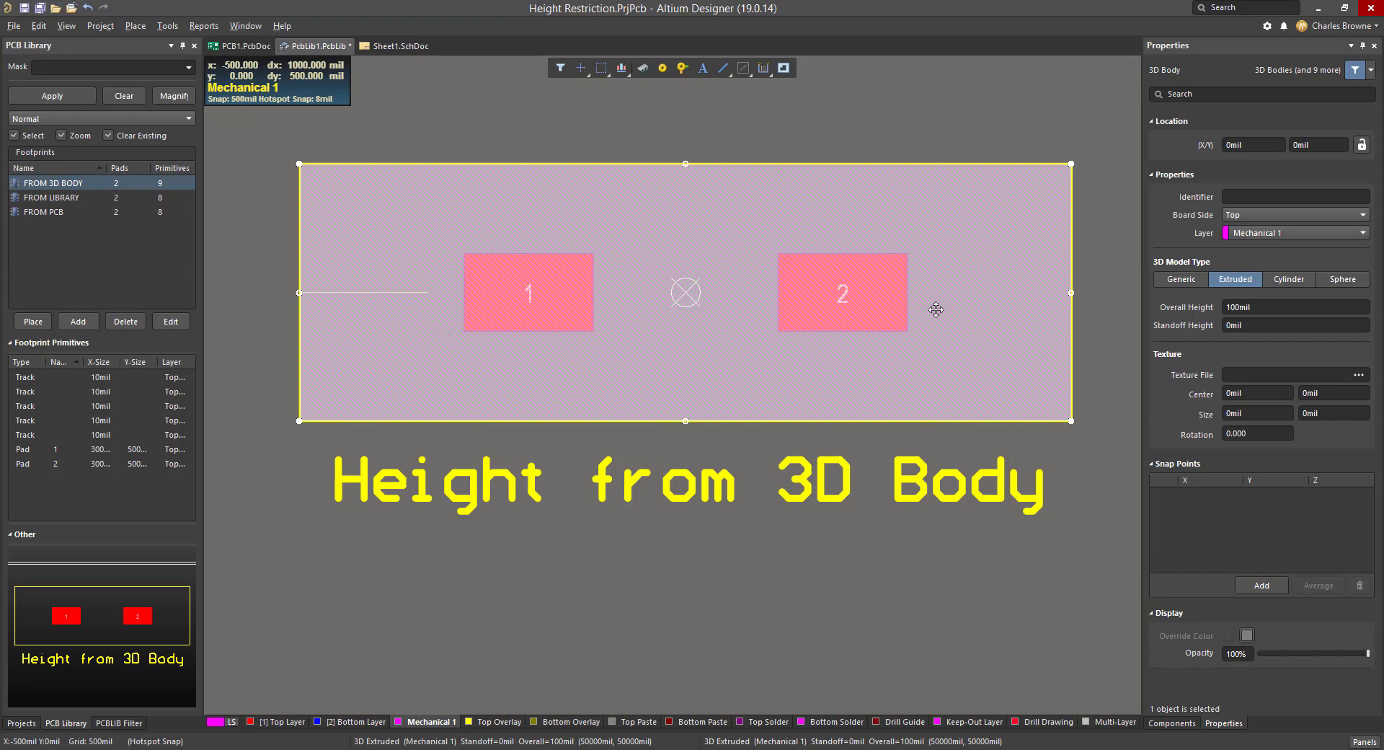
- Confirm the body's Overall Height 100mil and Standoff 0mil, then deselect it
left_click(1256, 308)
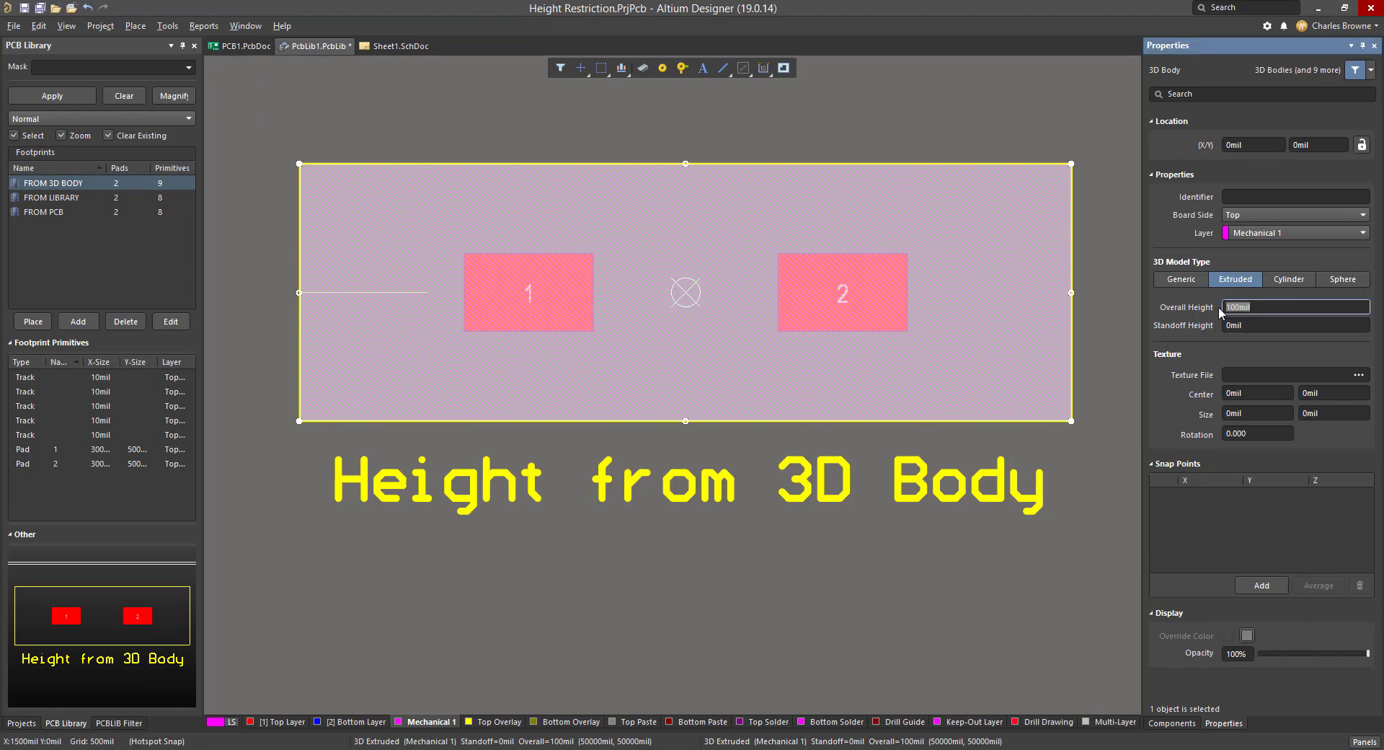
left_click(1253, 326)
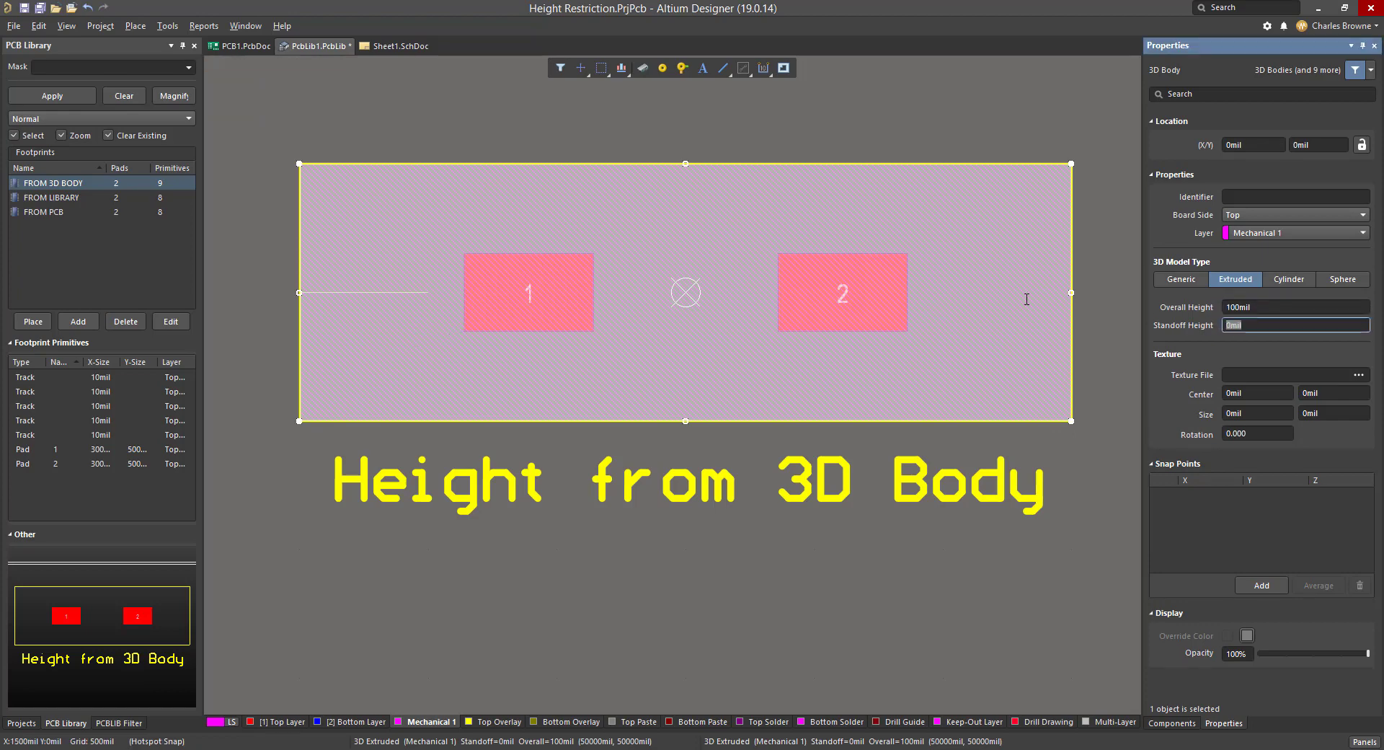
left_click(466, 123)
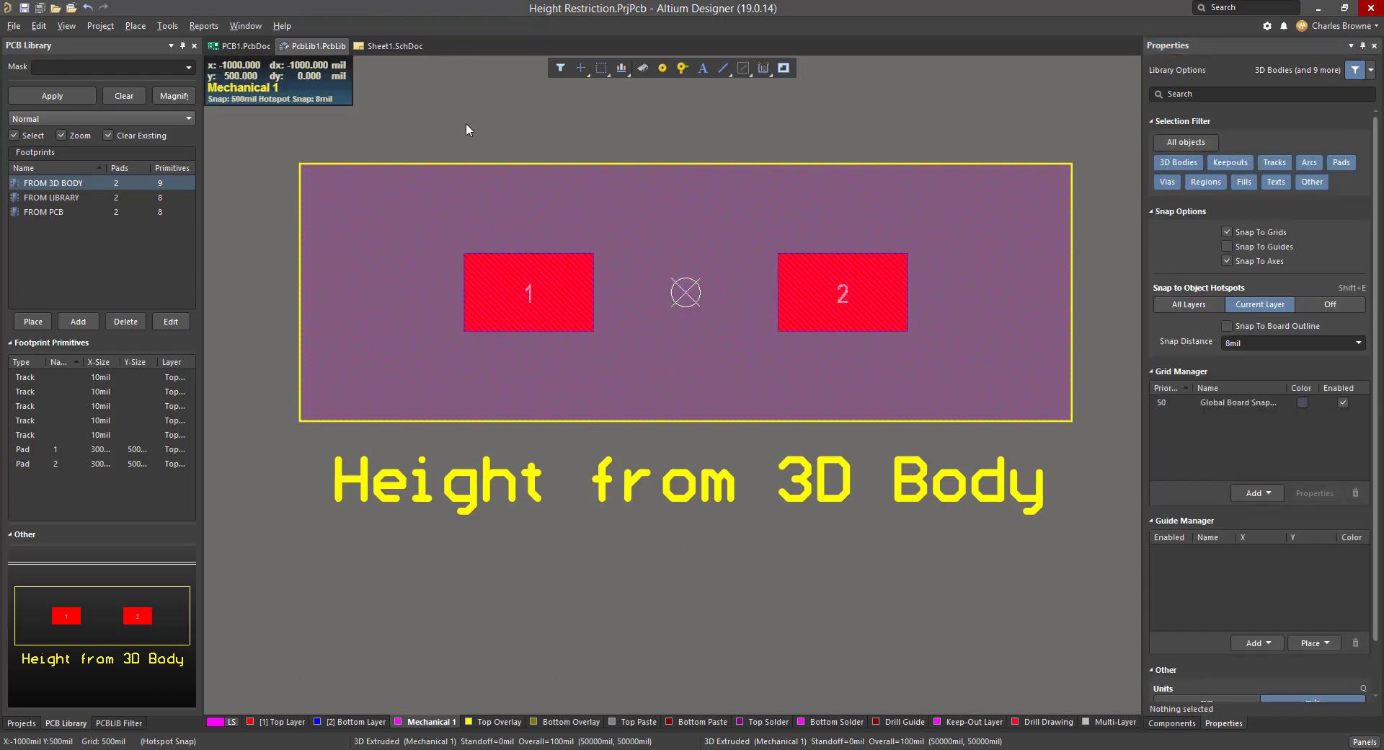
- Drag Component_1 and Component_2 from the Components panel onto Sheet1.SchDoc
left_click(392, 46)
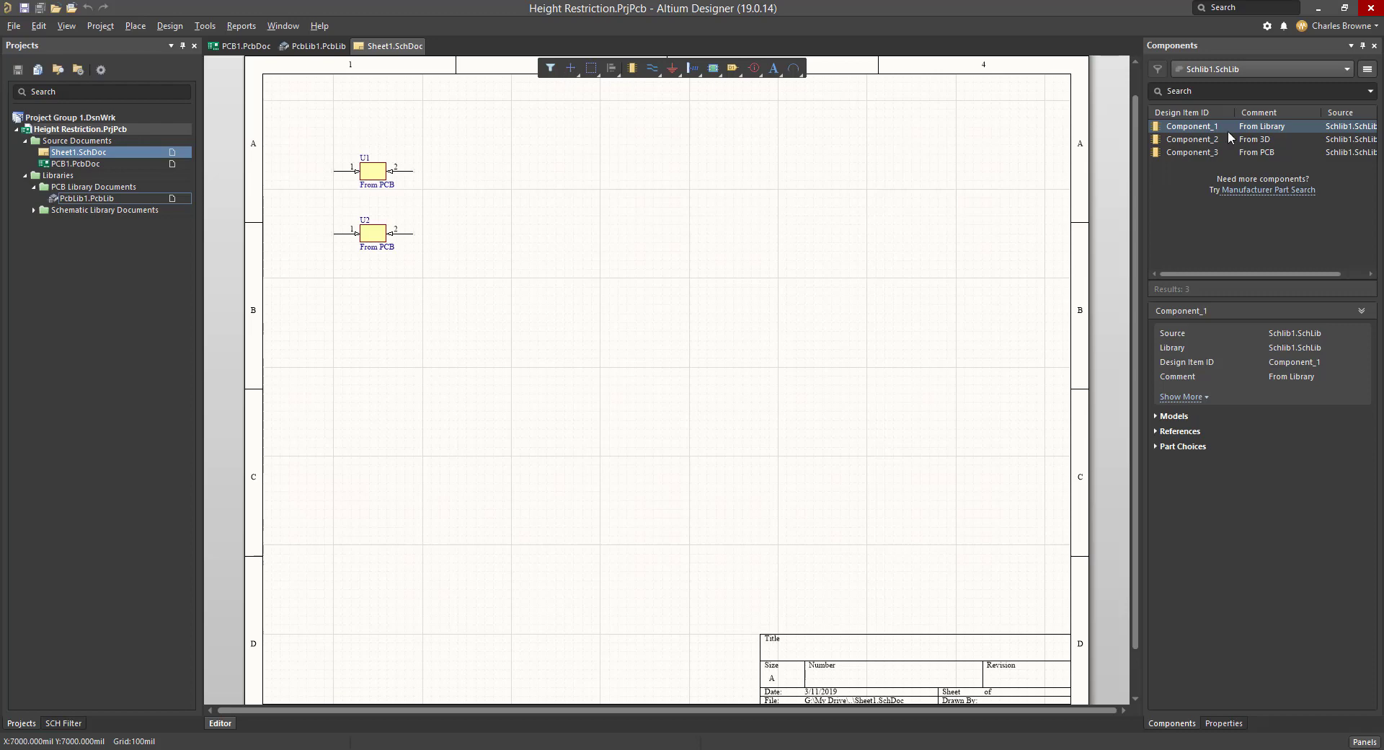
left_click(1236, 132)
left_click_drag(1213, 134, 597, 170)
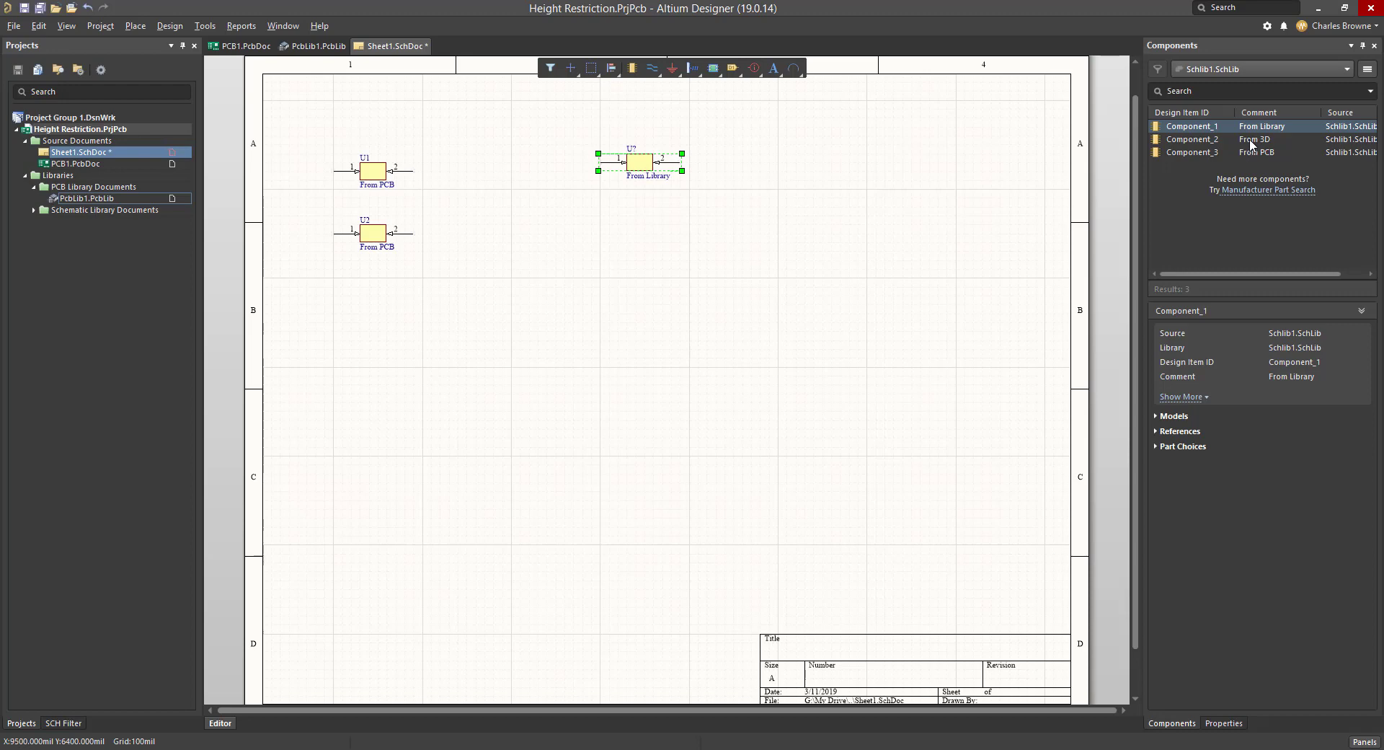
left_click_drag(1251, 144, 590, 244)
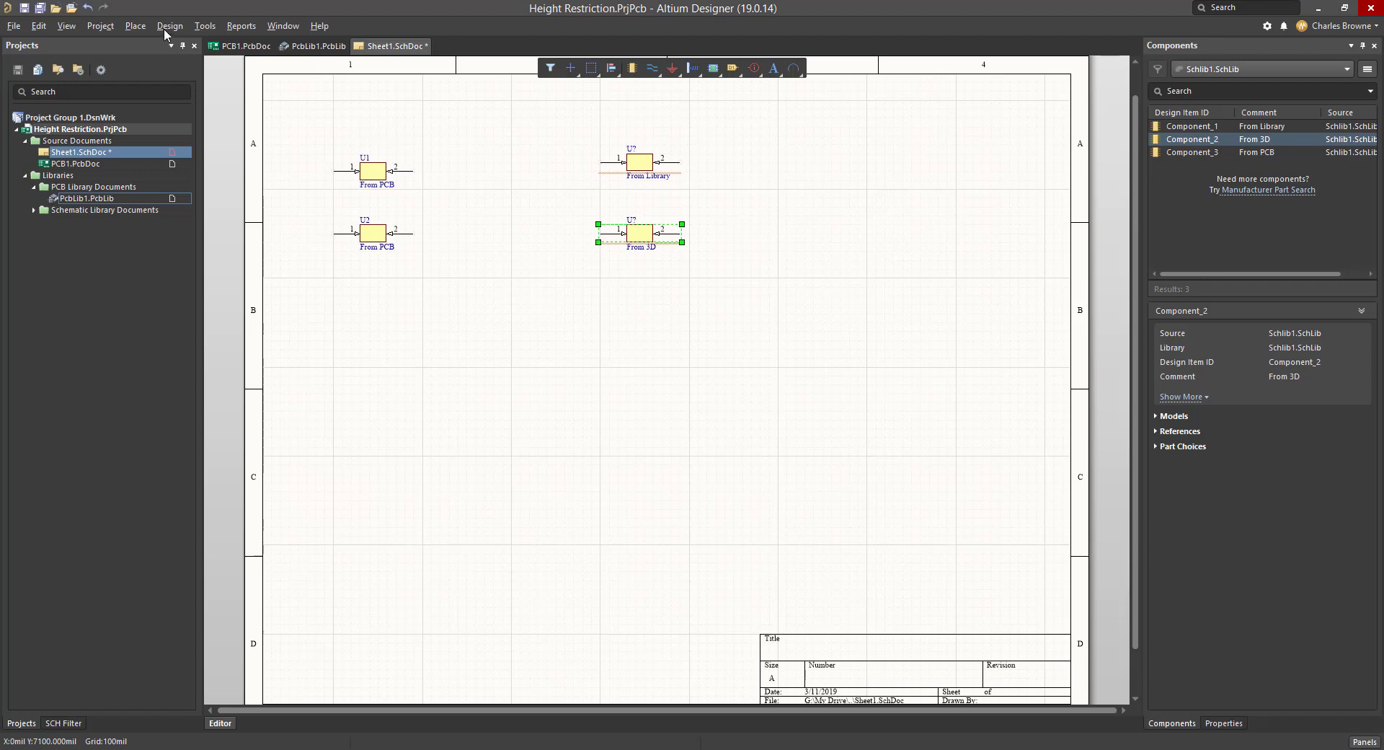
- Reset duplicate designators to U3 and U4, then run Update PCB Document
left_click(204, 27)
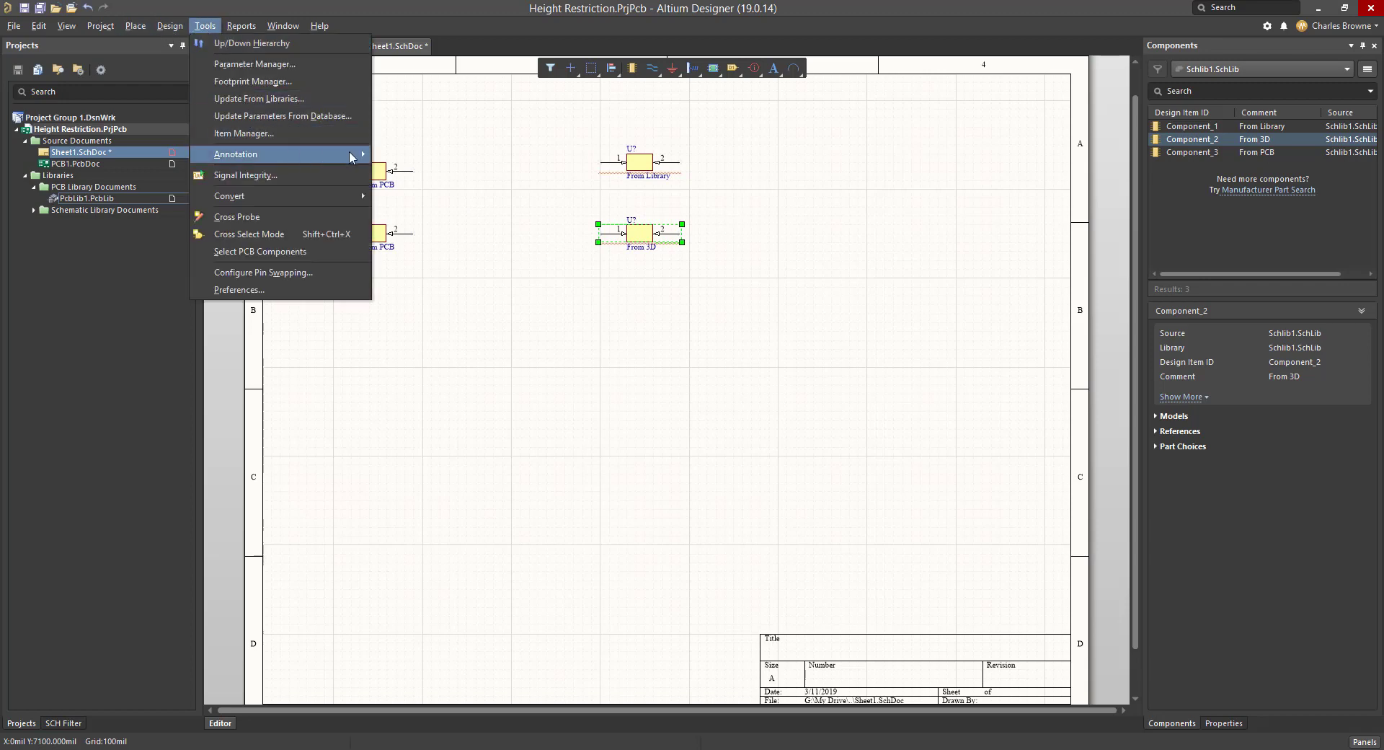
mouse_move(349, 153)
left_click(454, 188)
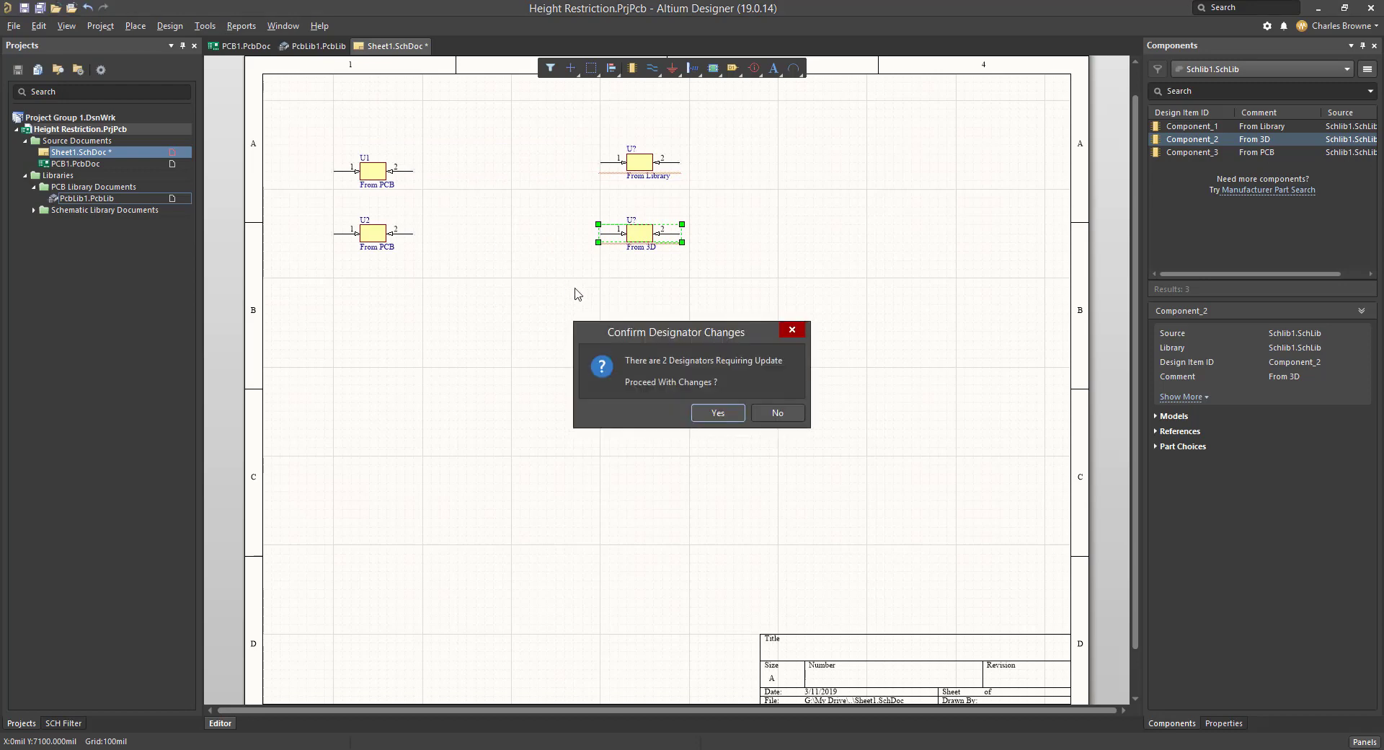
left_click(706, 413)
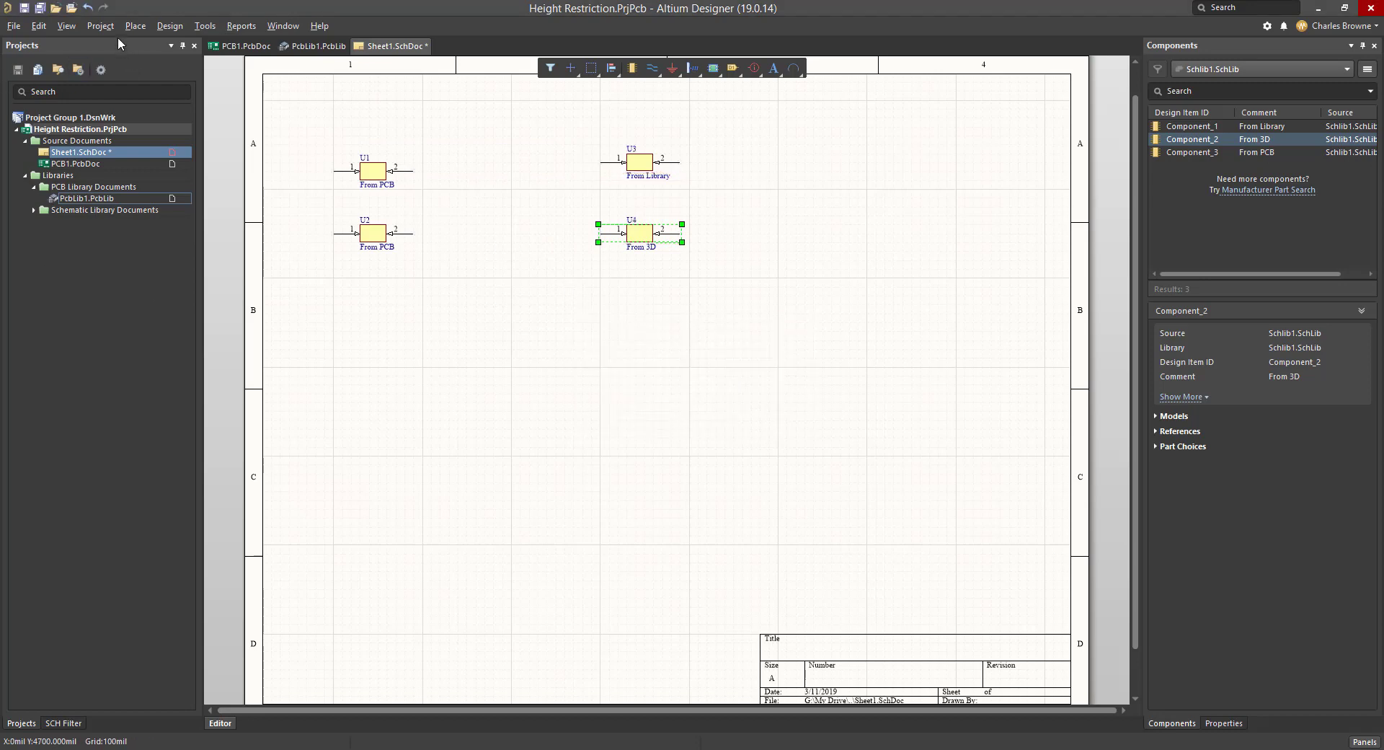
left_click(161, 28)
left_click(216, 43)
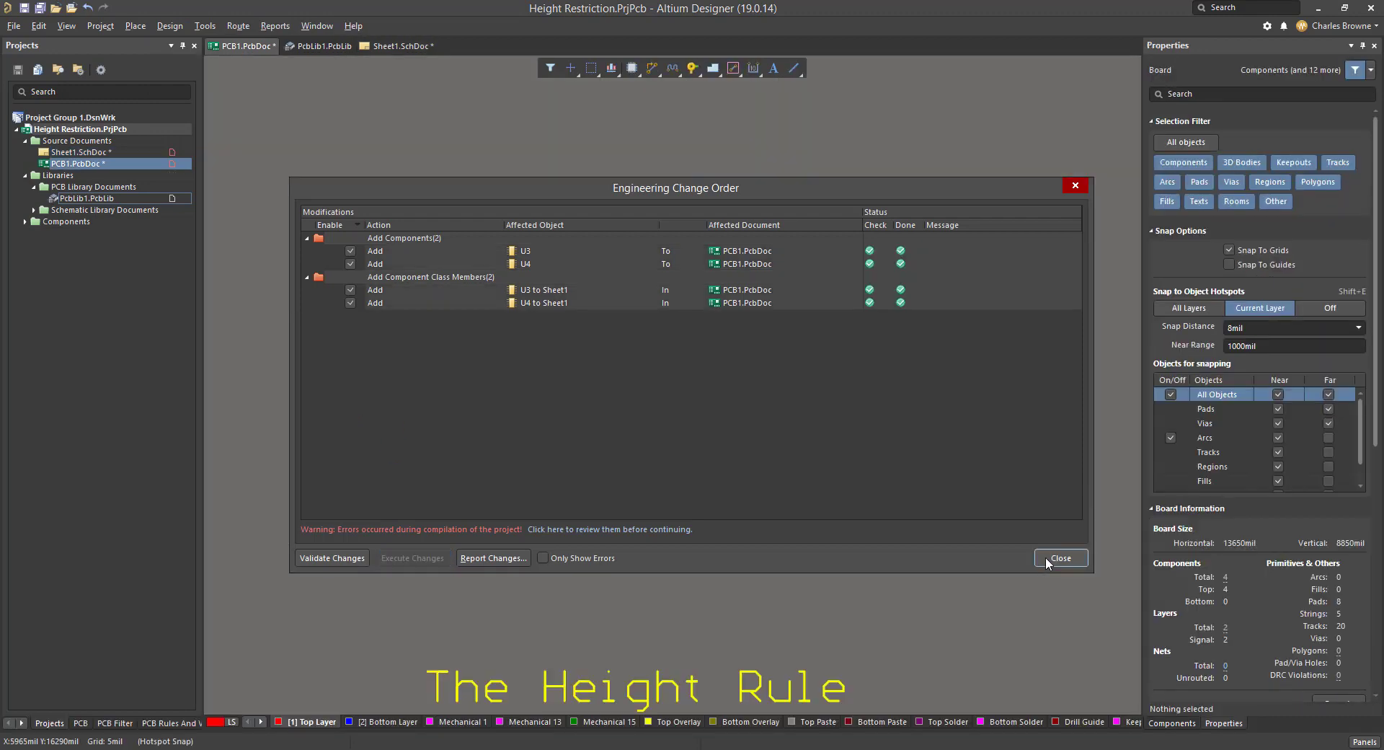
- Close the completed Engineering Change Order and zoom out to see the board
left_click(1045, 558)
scroll(610, 473, "down", 5)
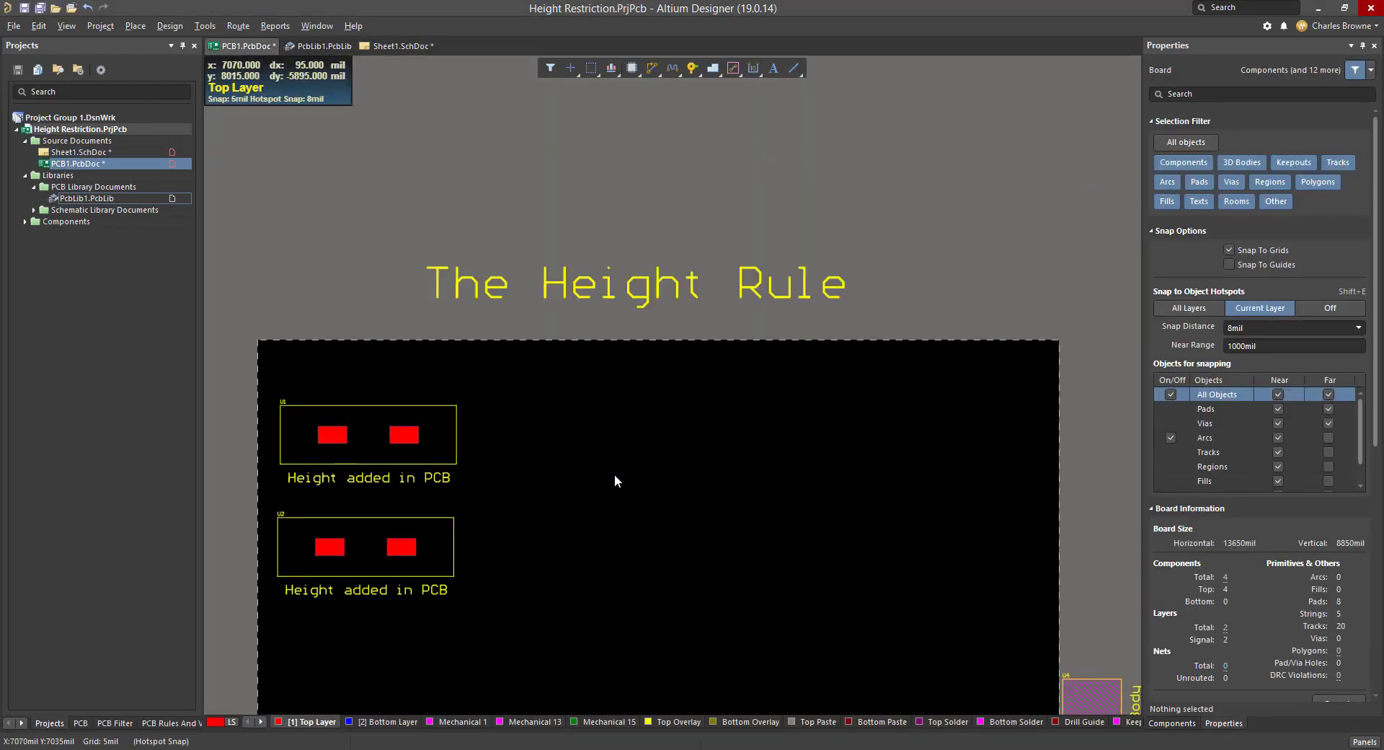
scroll(615, 473, "down", 2)
scroll(614, 474, "down", 2, "ctrl")
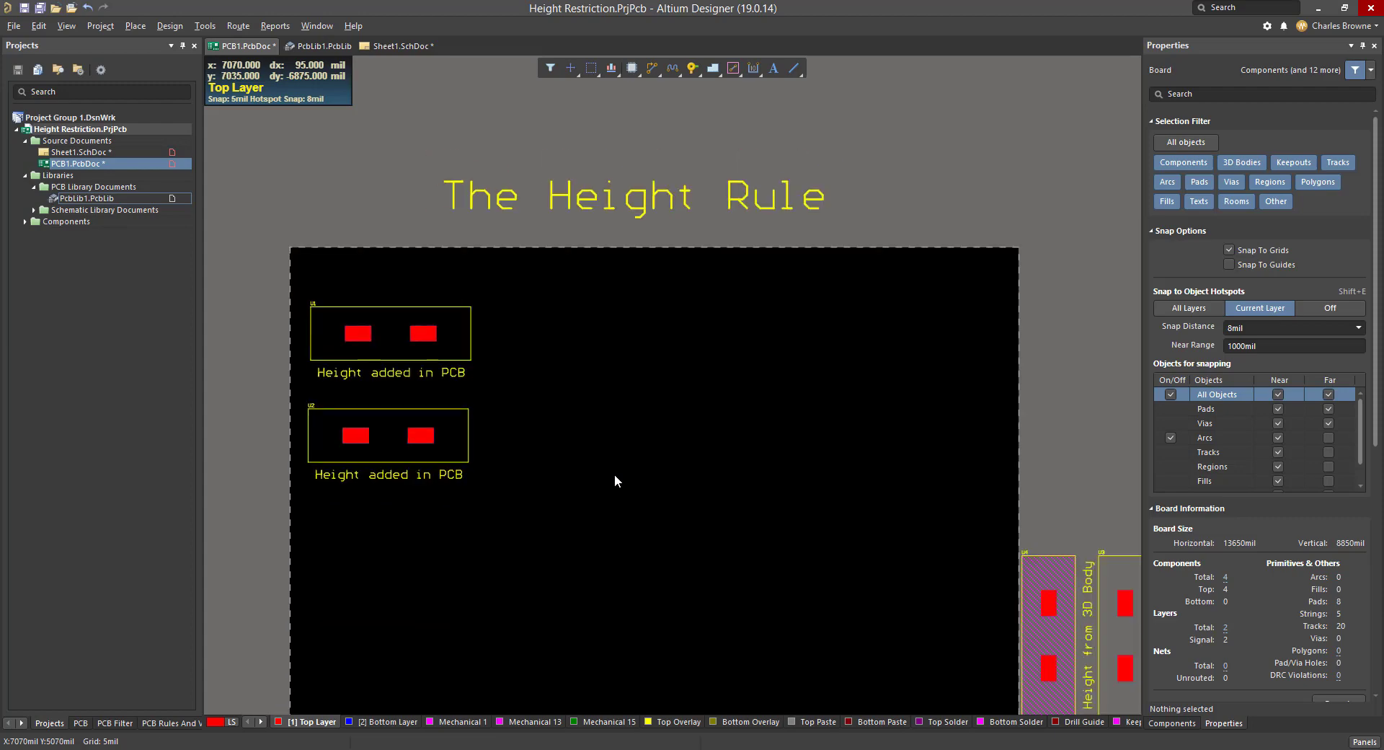
scroll(614, 474, "down", 1, "ctrl")
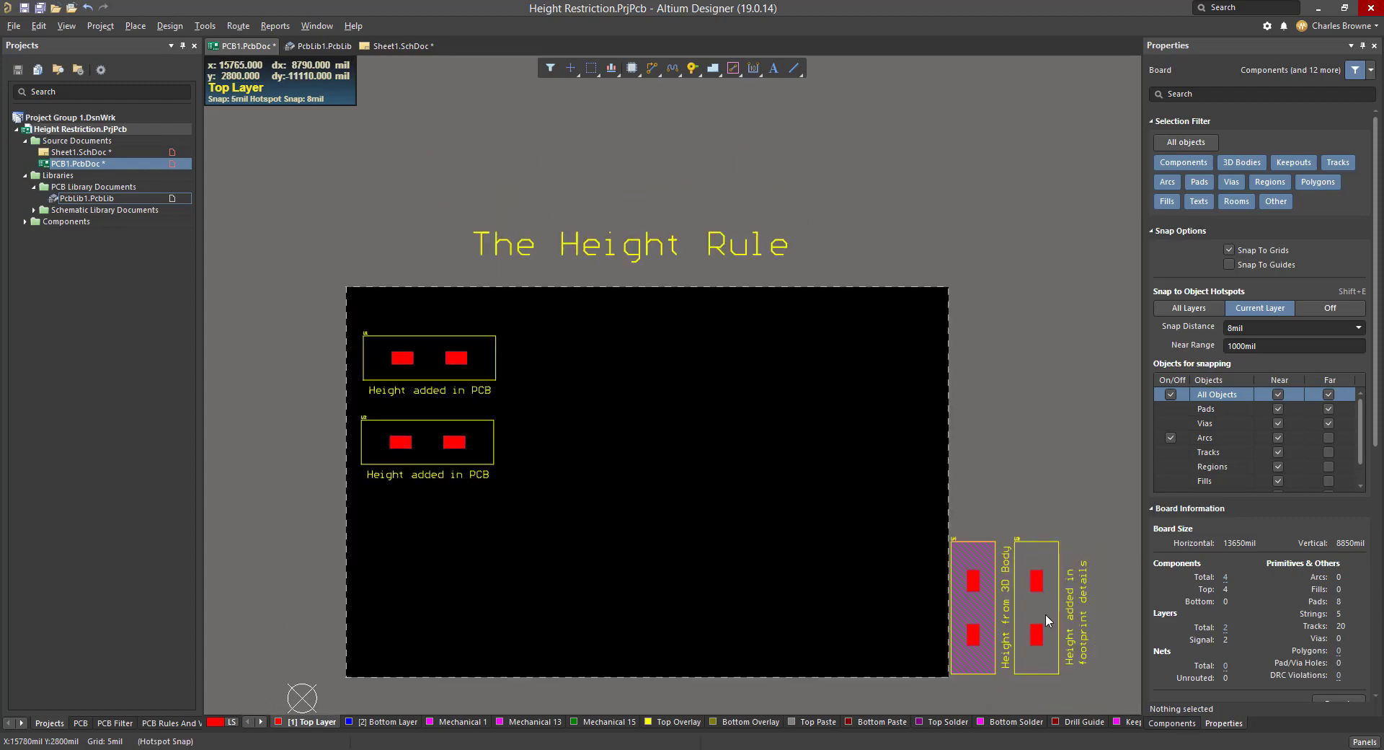
- Drag both new parts onto the board below U1 and U2, rotating each horizontal
left_click_drag(973, 607, 428, 527)
key("space")
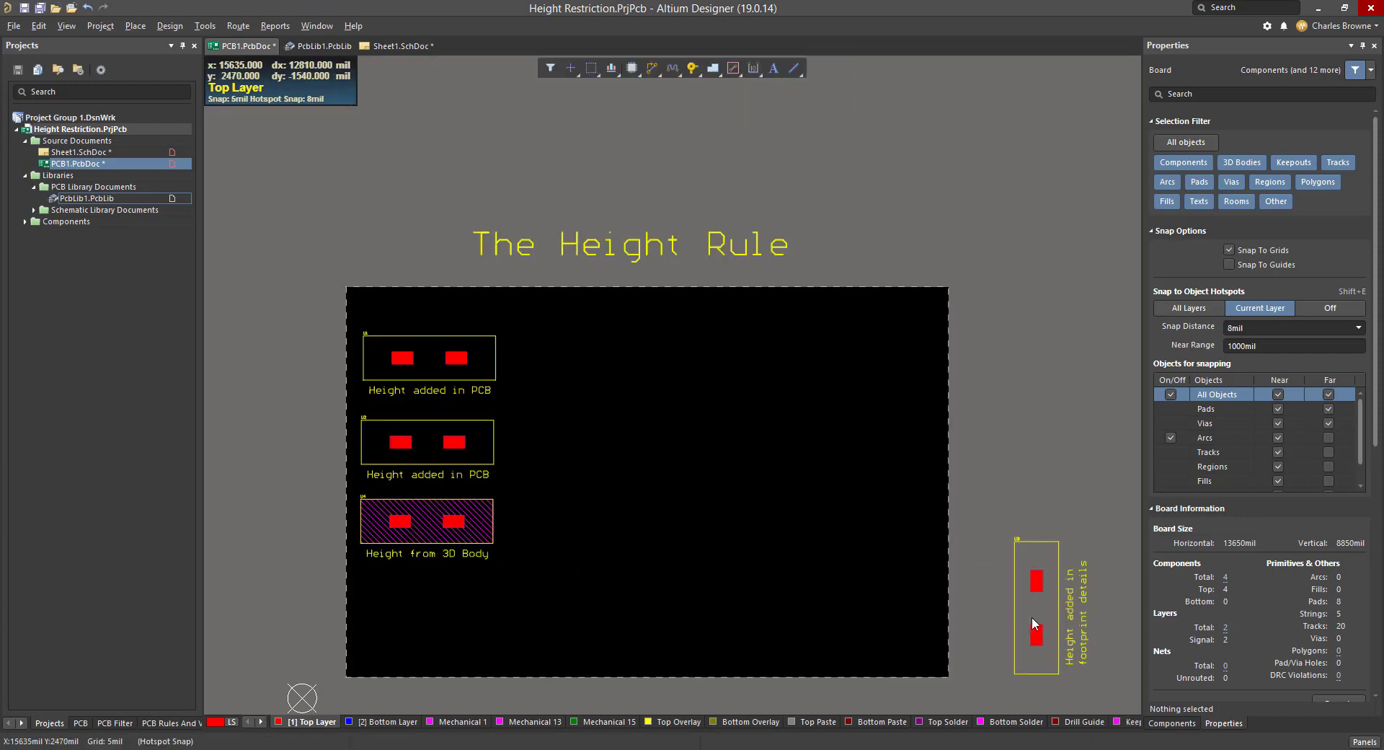
left_click_drag(1043, 612, 426, 599)
key("space")
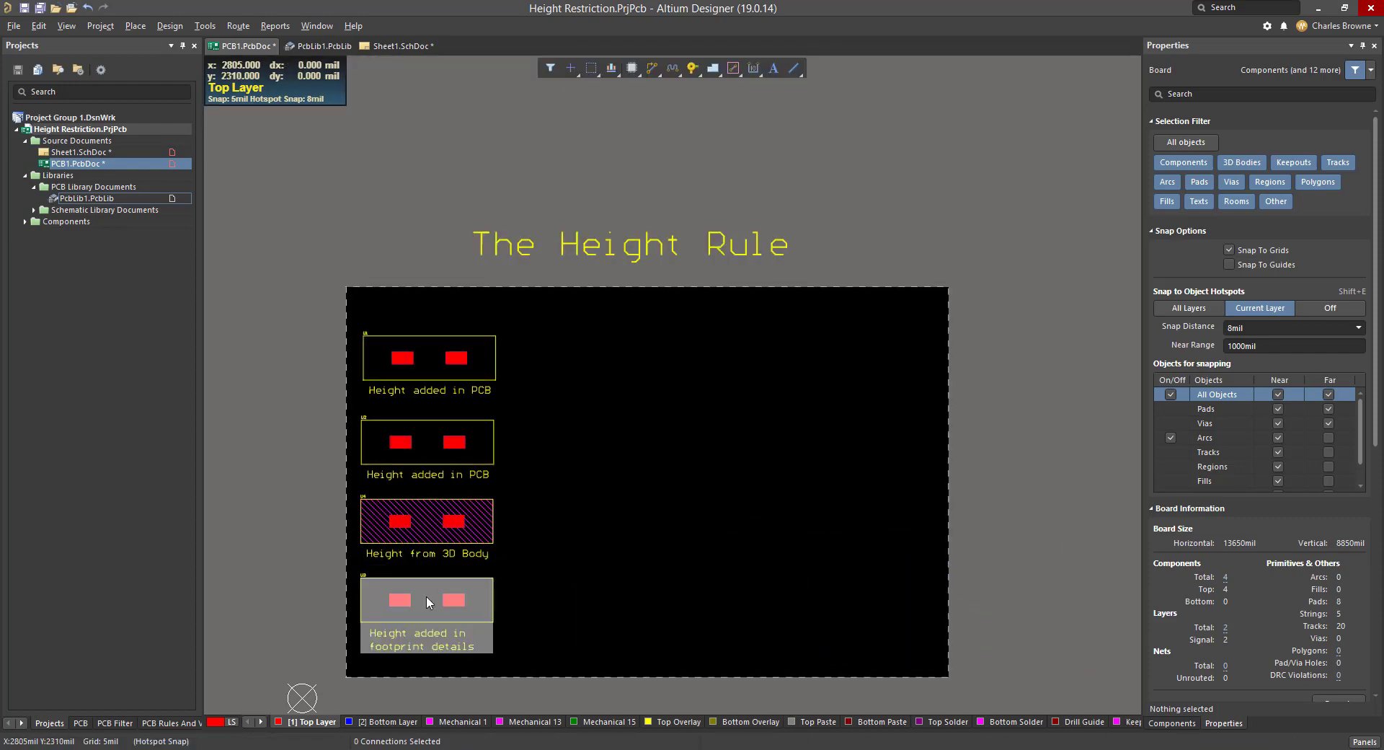
- Check U3's height, then set U1's Height to 100mil in Properties
left_click(426, 596)
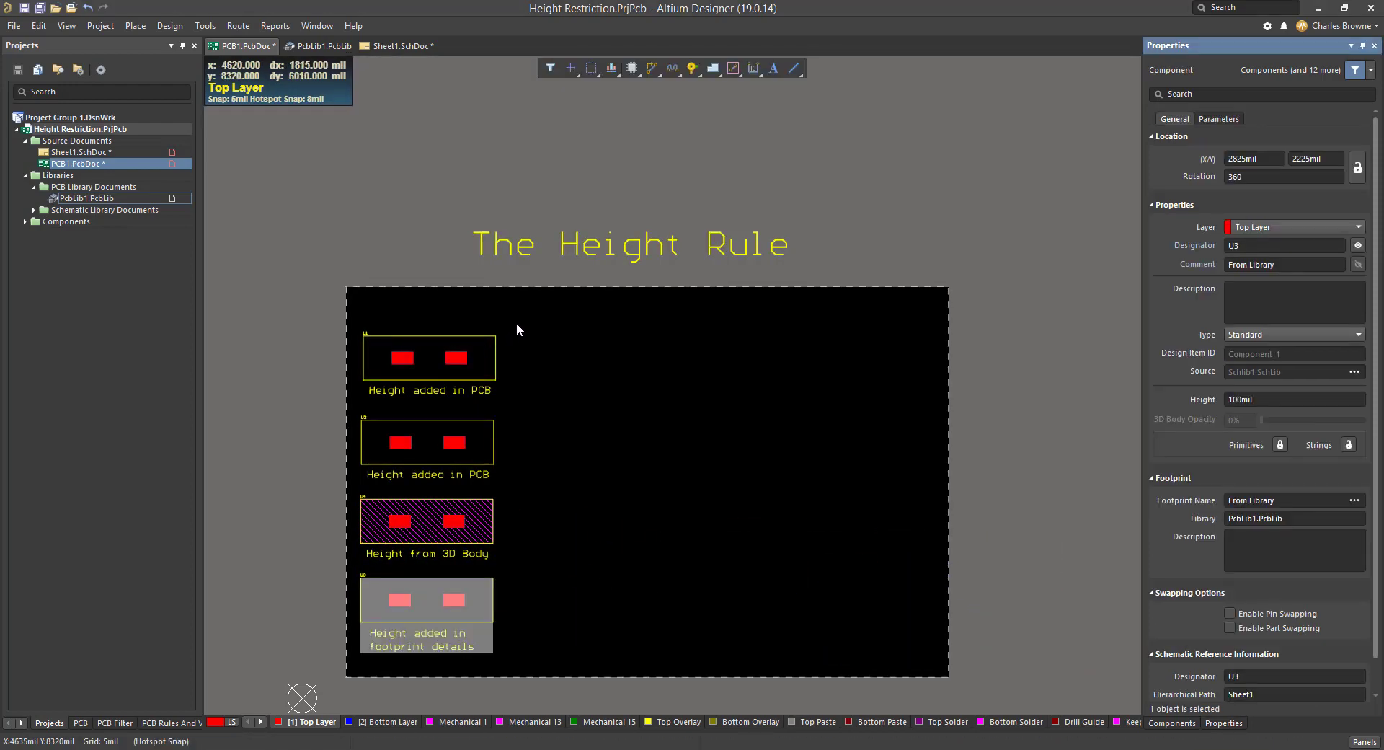
left_click(425, 348)
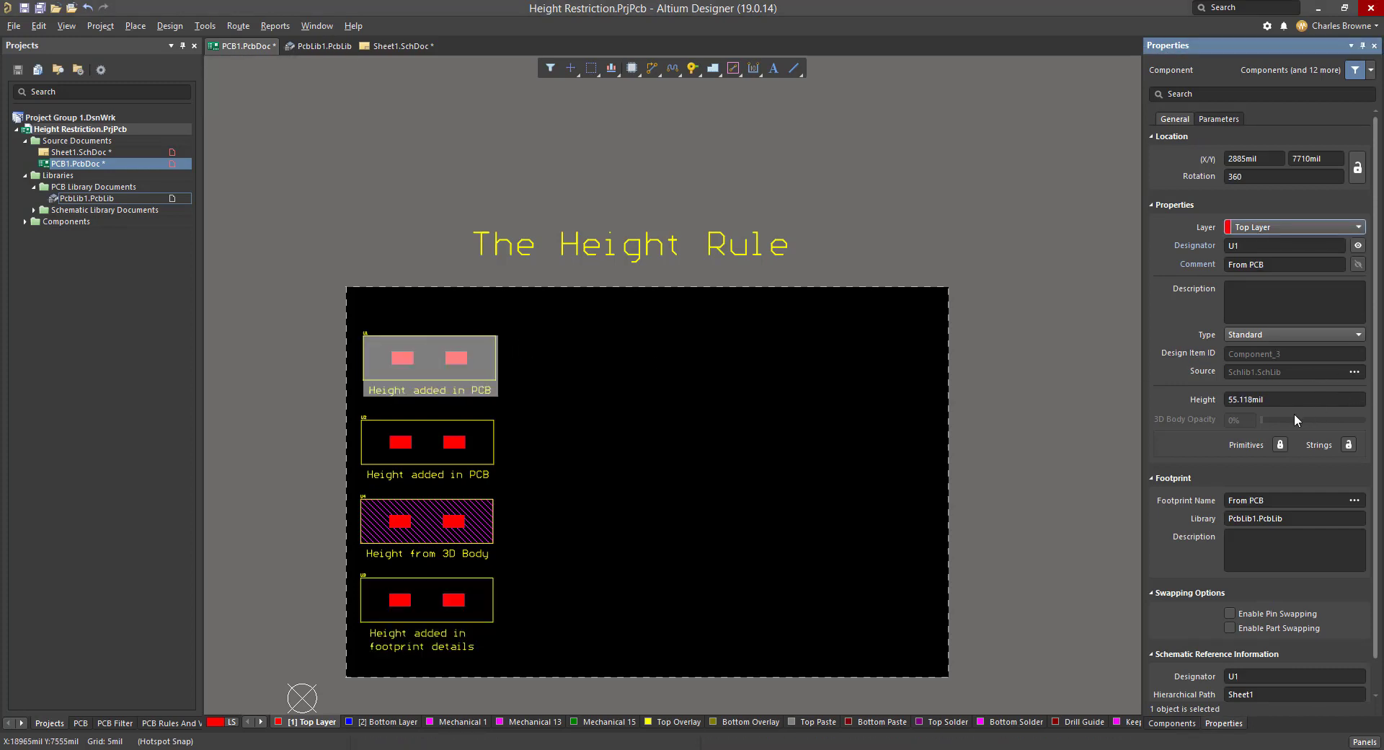
left_click(1274, 398)
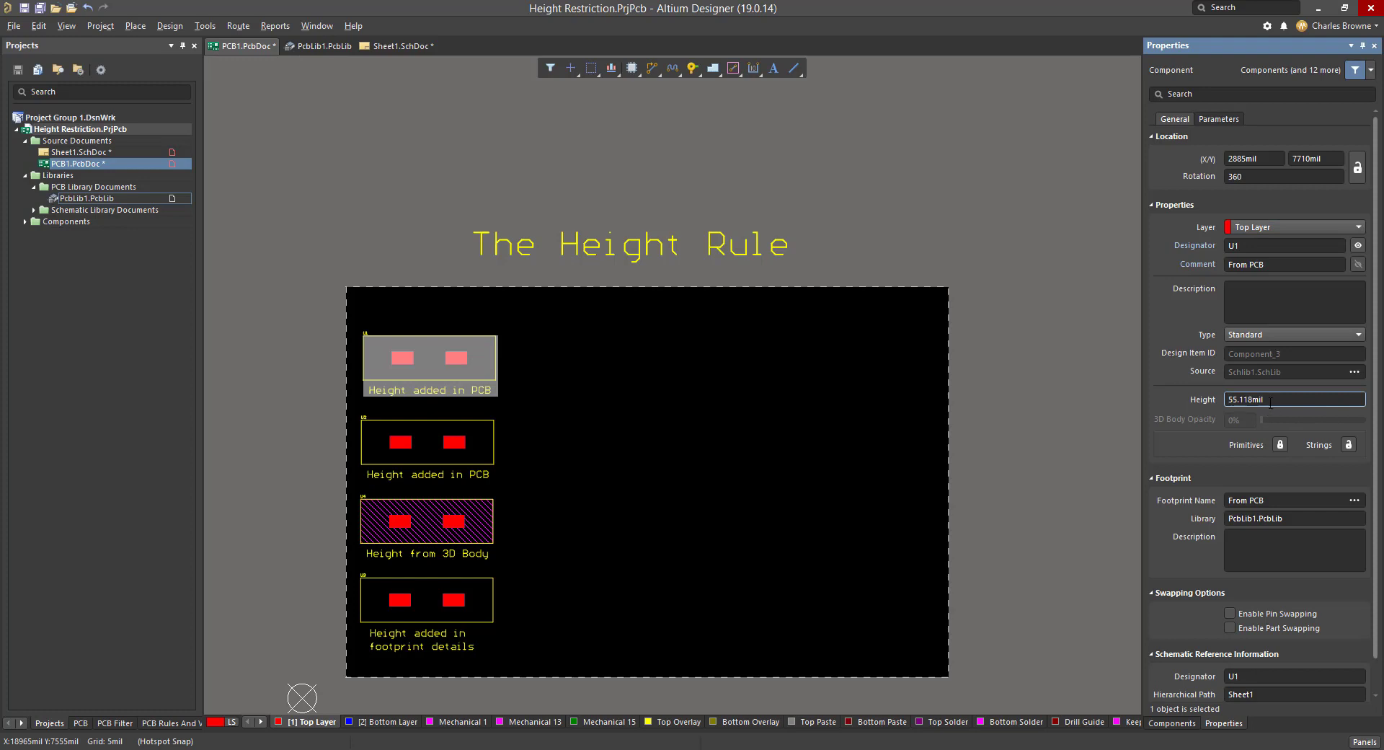
key("ctrl+a")
type("100")
key("Return")
- Deselect U1 and open the Tools menu
left_click(562, 395)
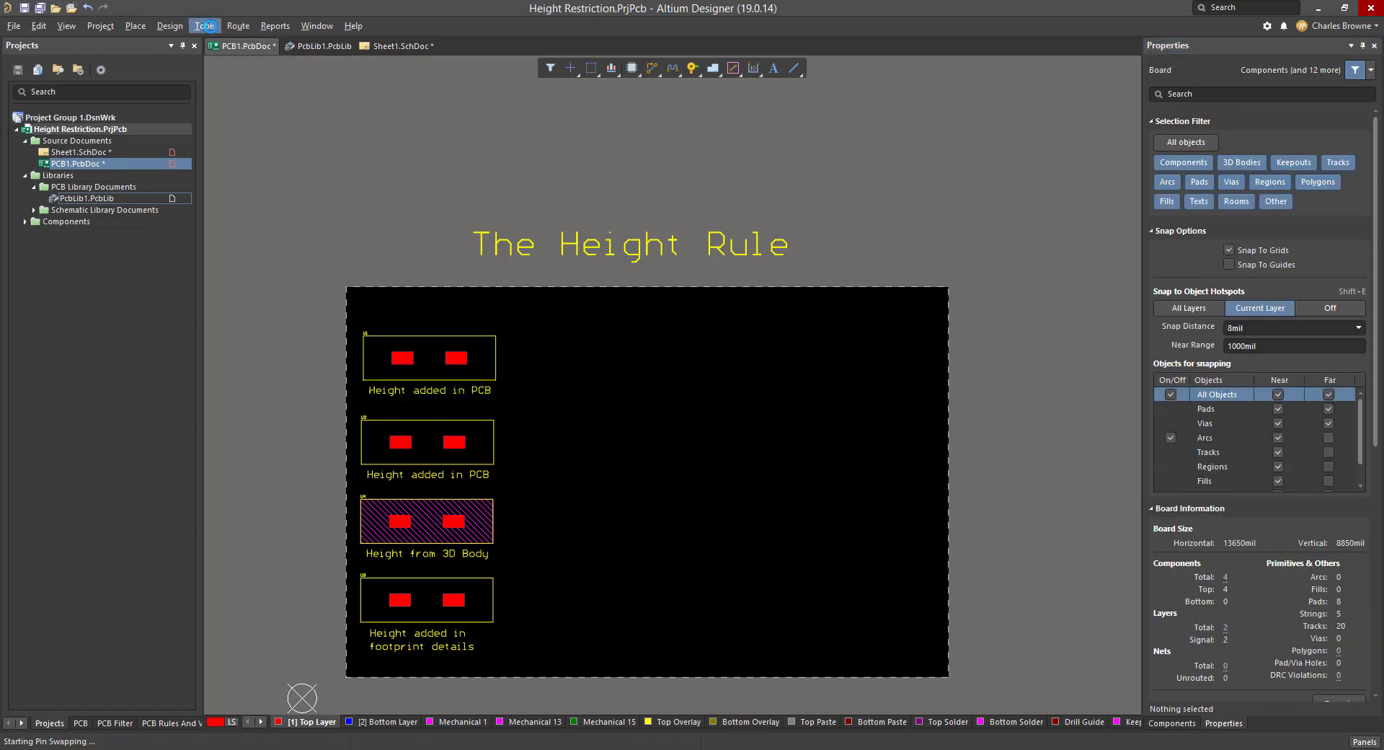
left_click(205, 26)
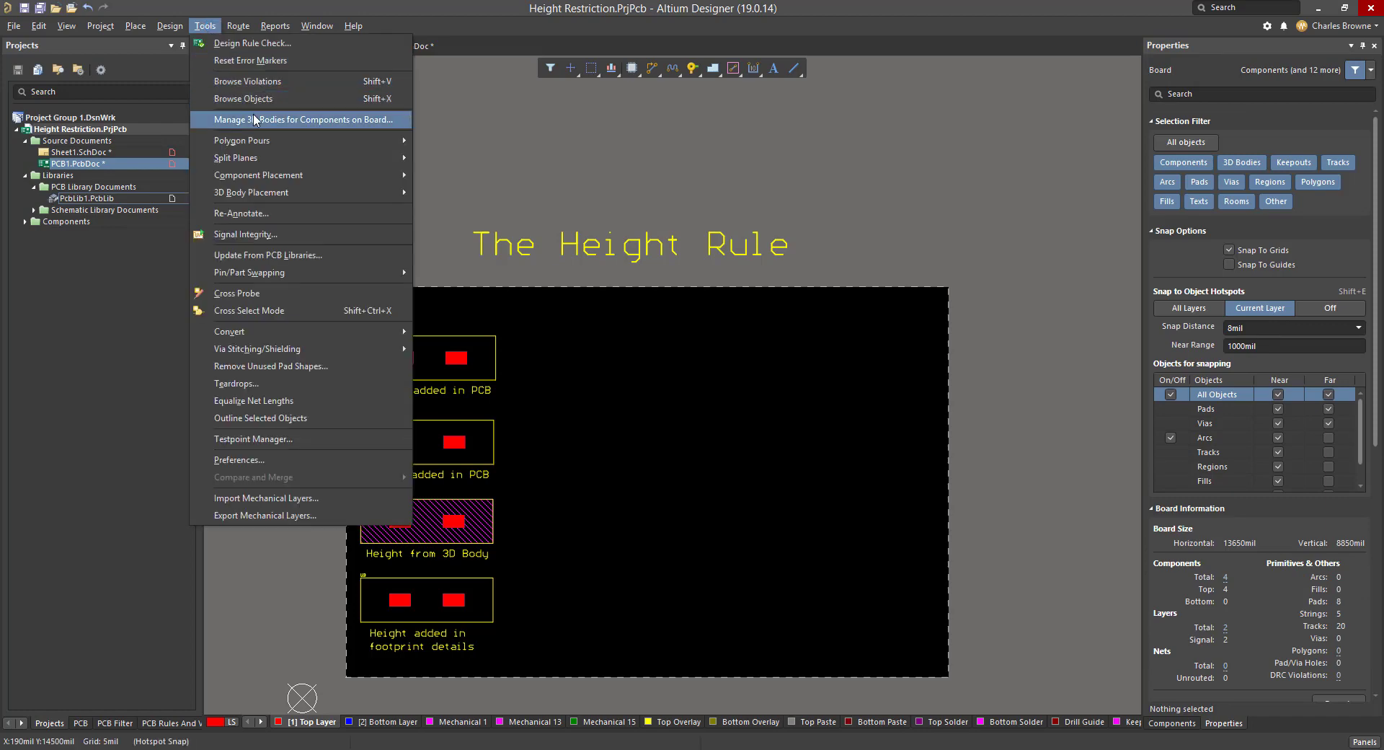
left_click(253, 117)
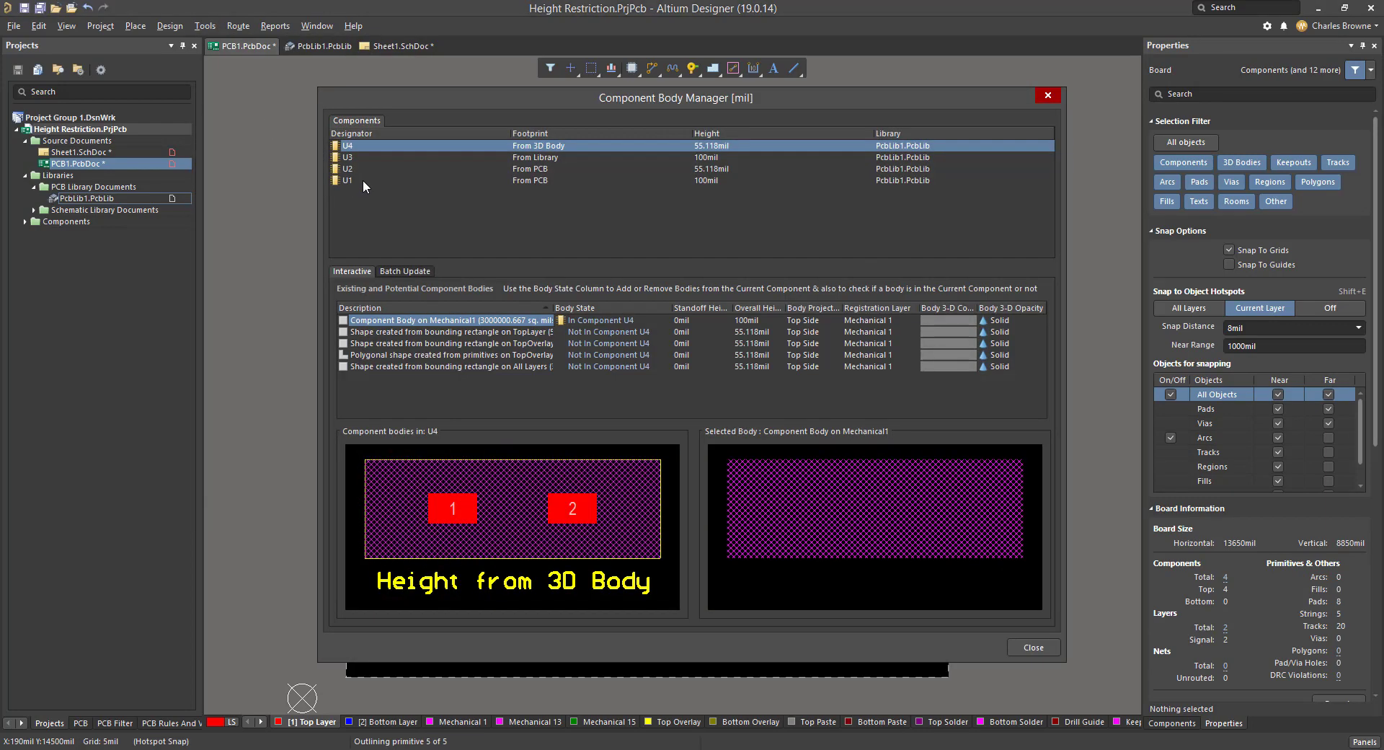
- For U2, set both bounding-rectangle bodies to In Component with 100mil overall height, then close
left_click(433, 170)
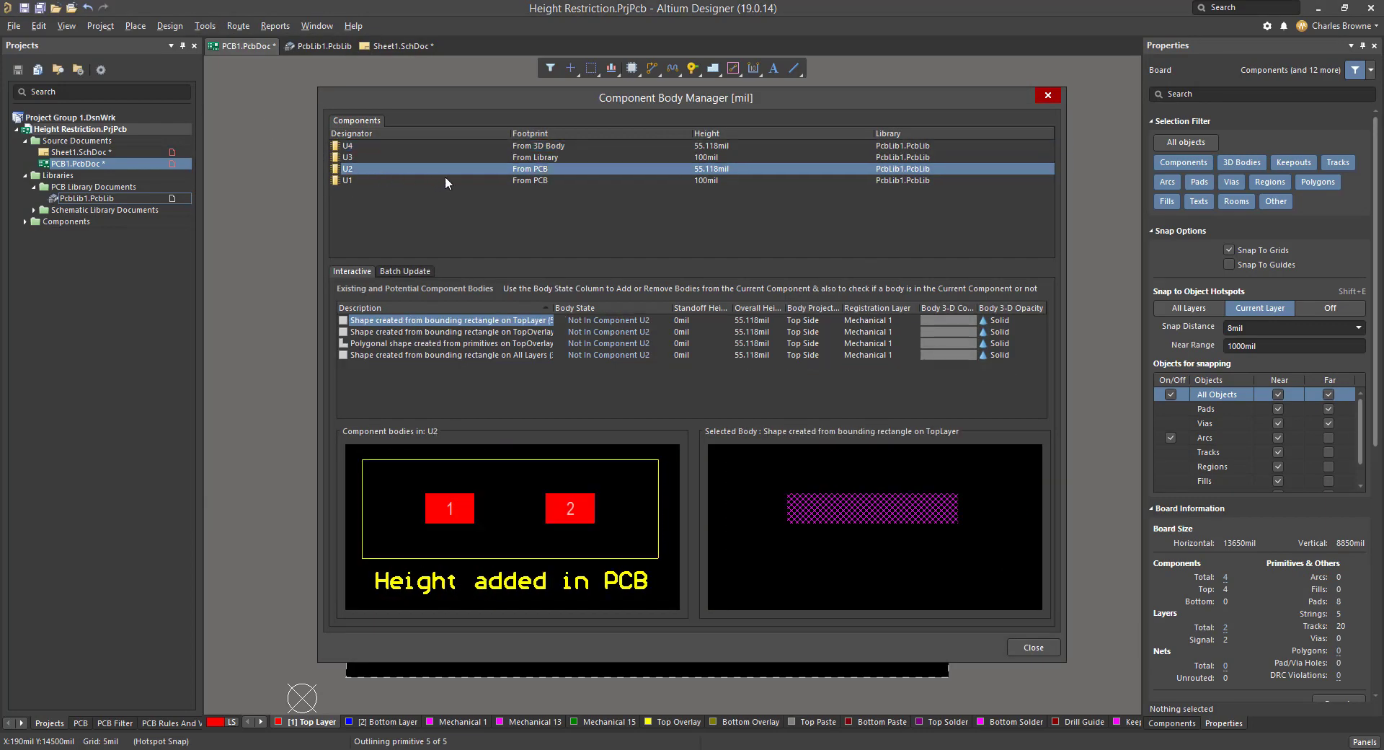
left_click(620, 321)
left_click(618, 332)
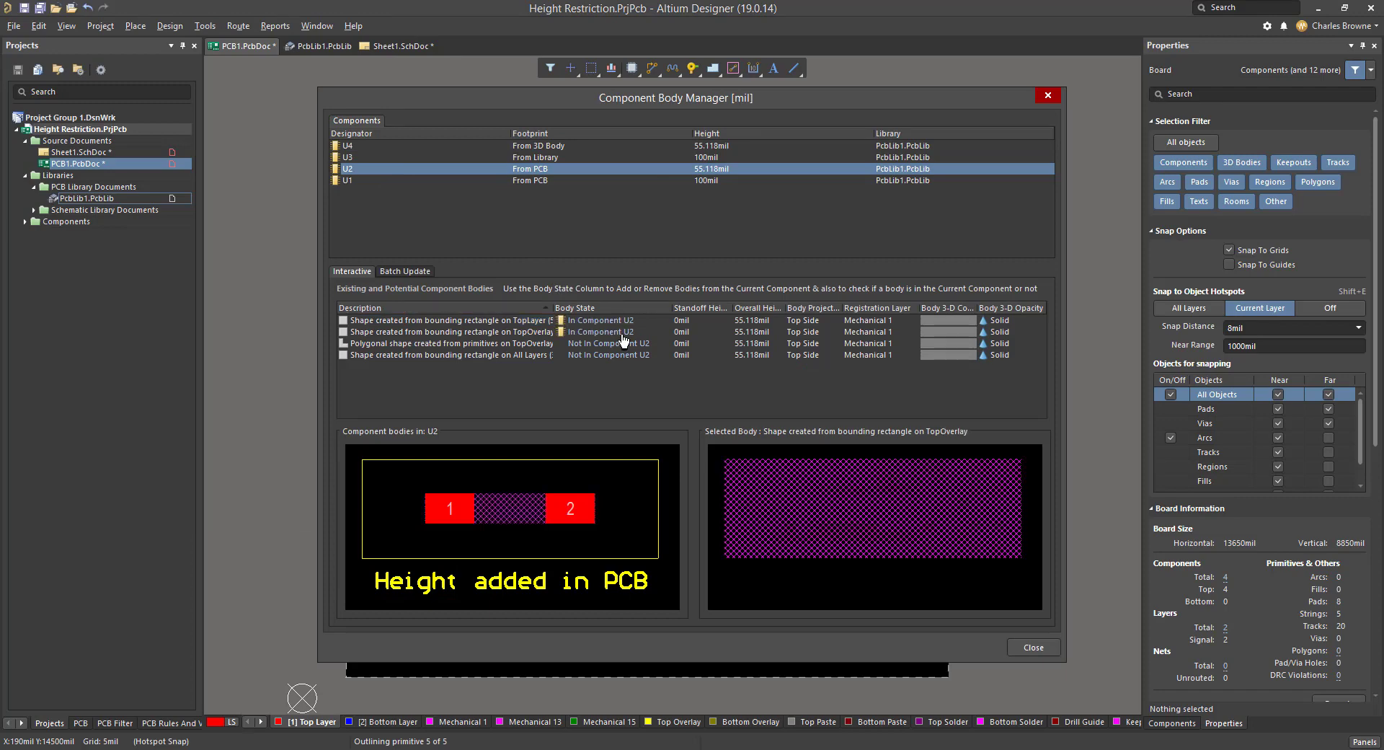
left_click(752, 335)
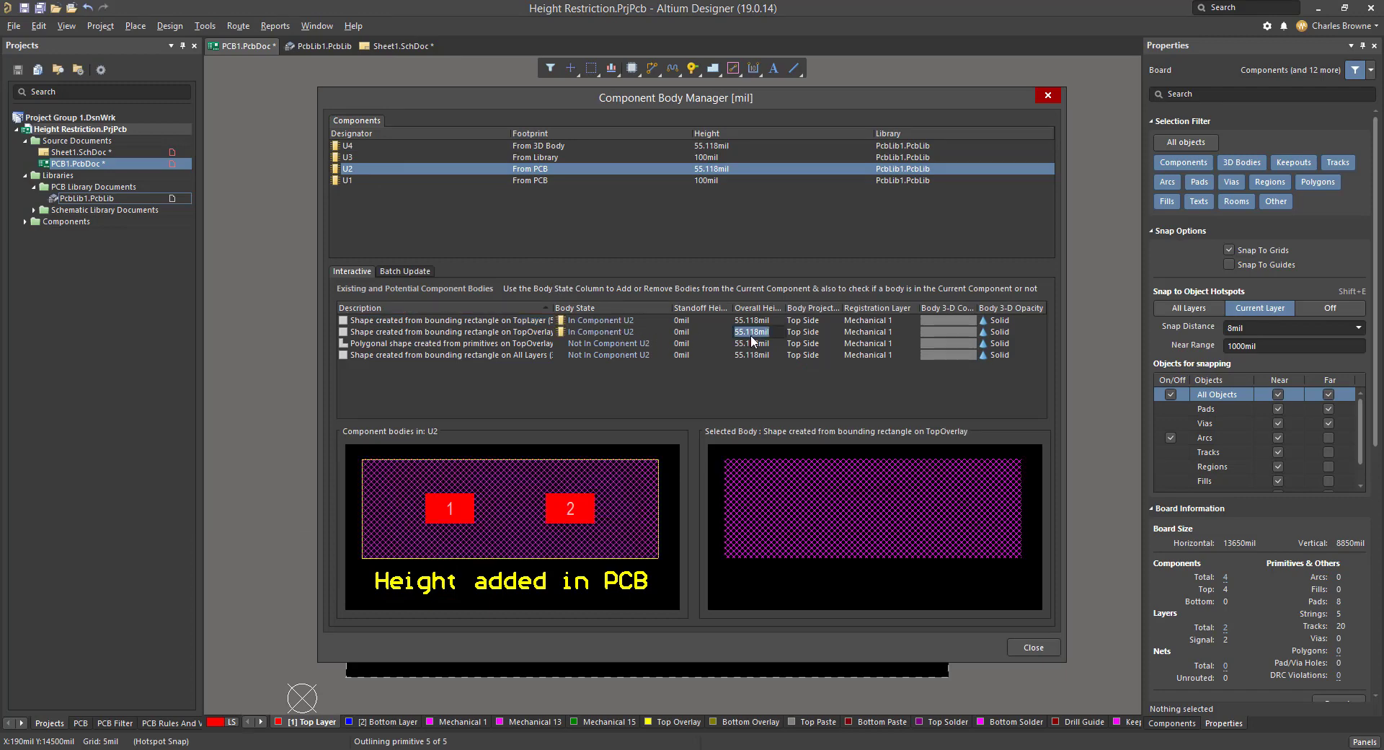
type("100")
key("Return")
left_click(1044, 649)
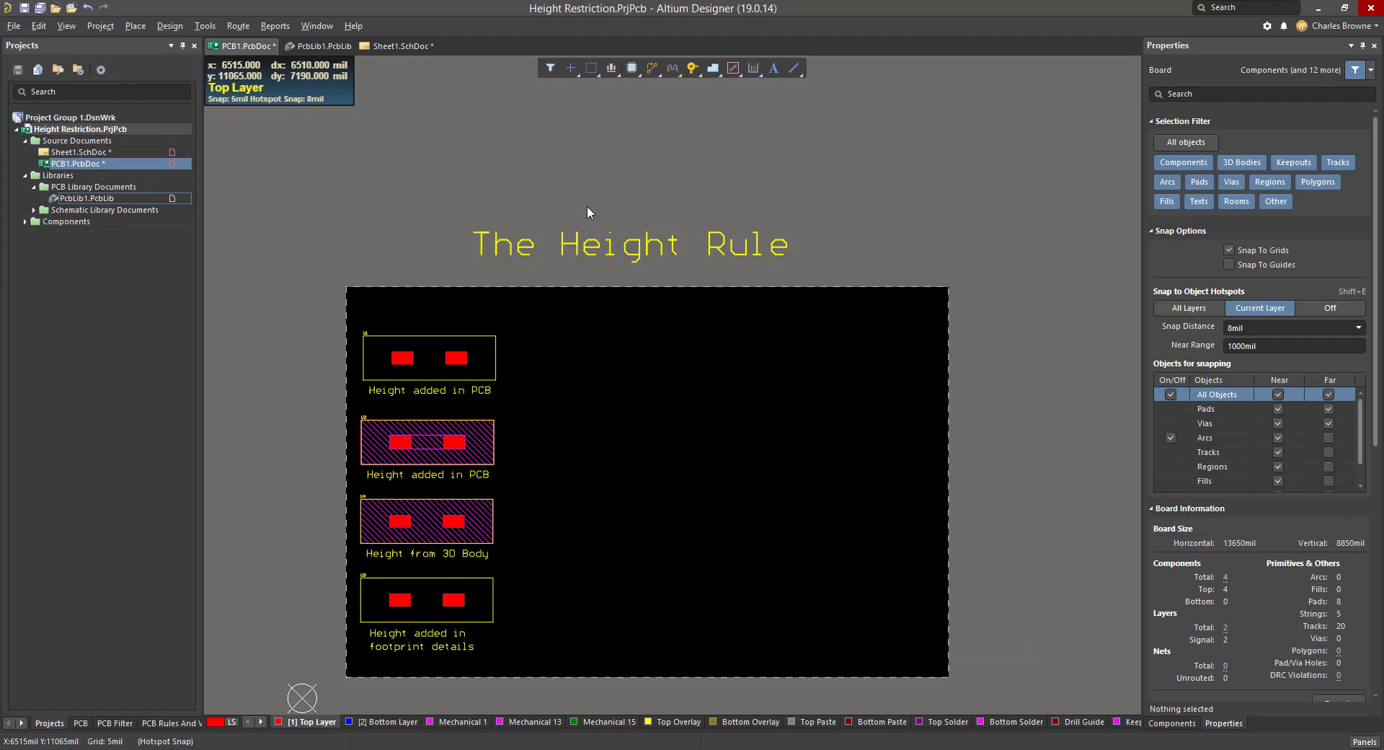
- Place a rectangular room from mid-board to the lower right via Design » Rooms
left_click(172, 30)
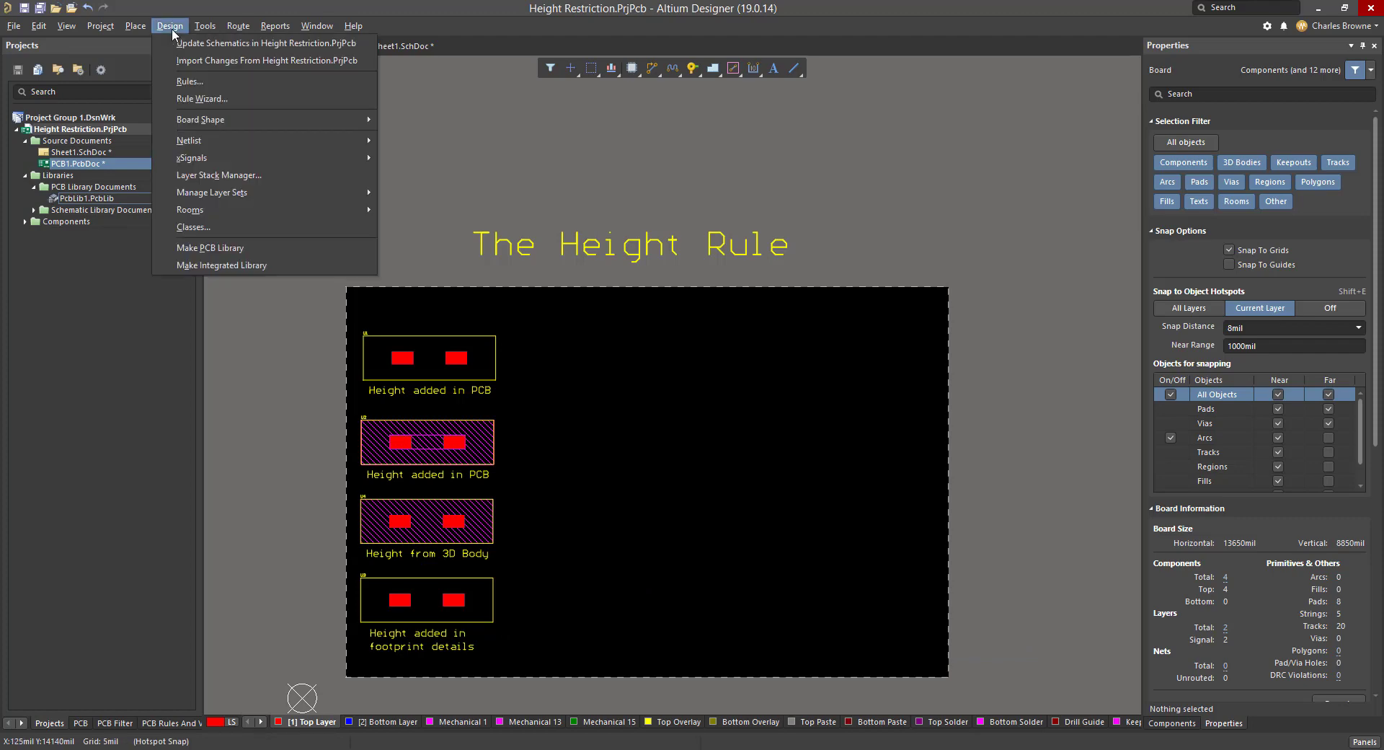
mouse_move(271, 217)
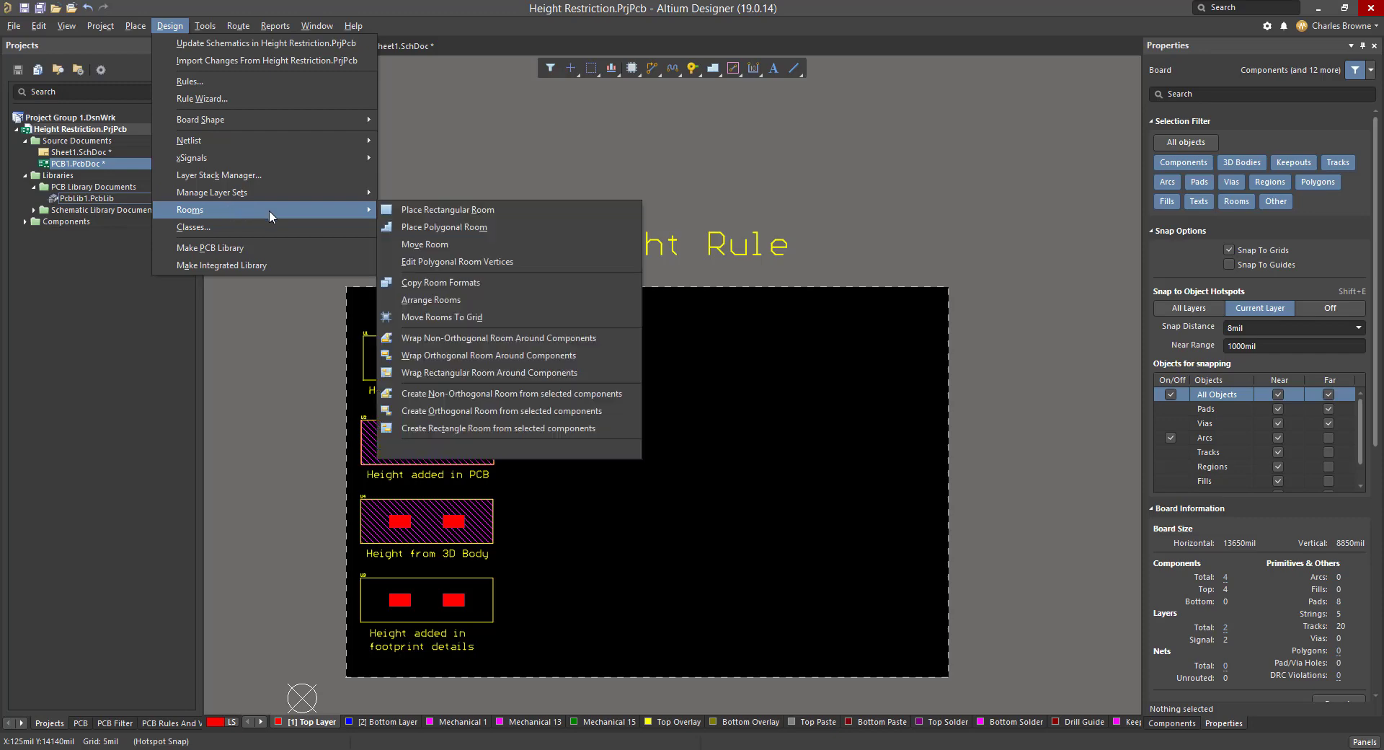
left_click(433, 211)
left_click(581, 350)
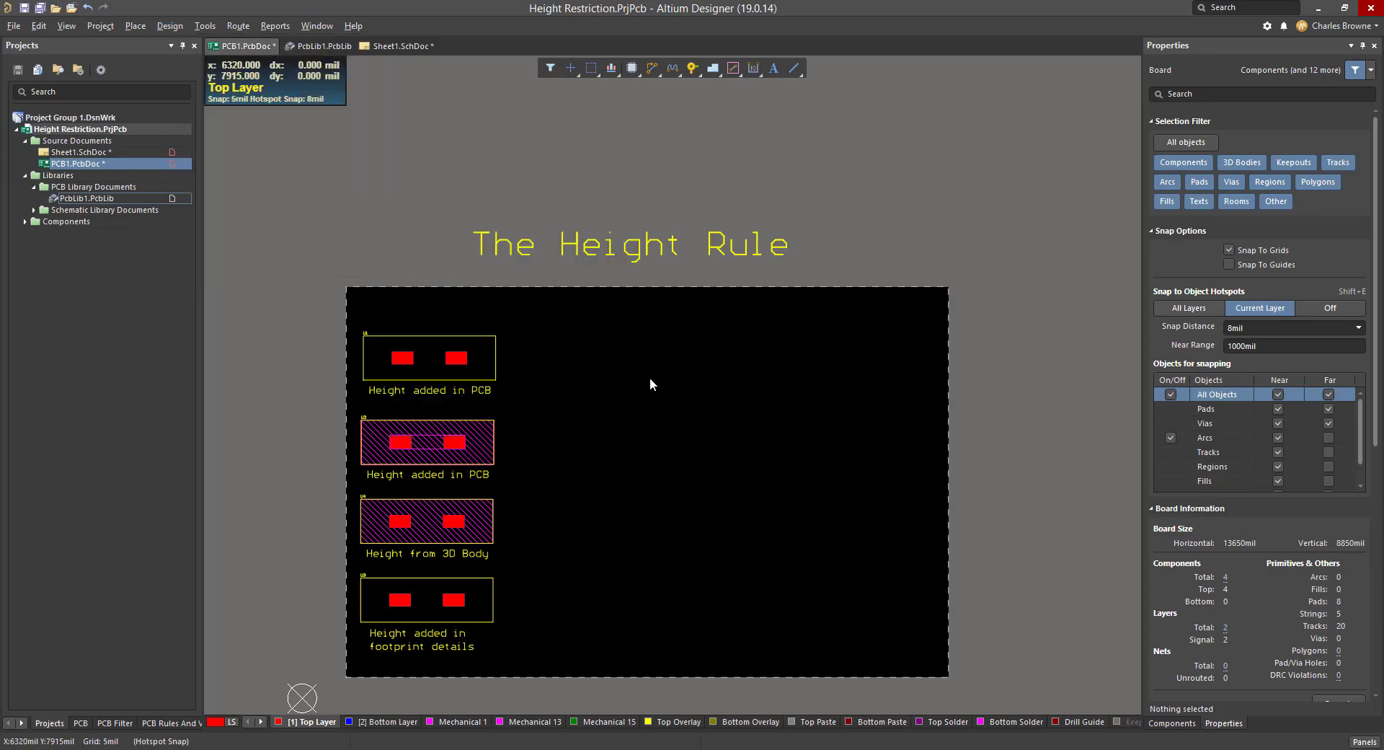
left_click(923, 638)
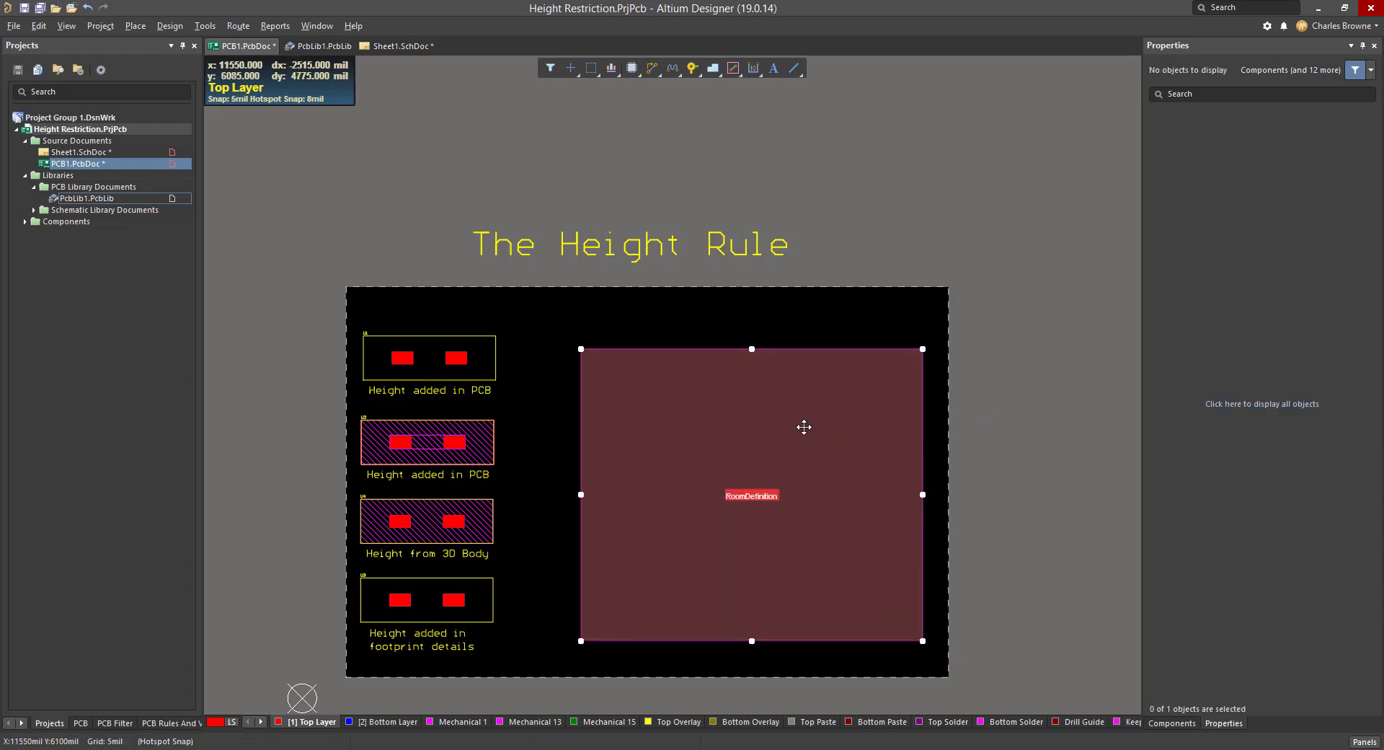
key("Delete")
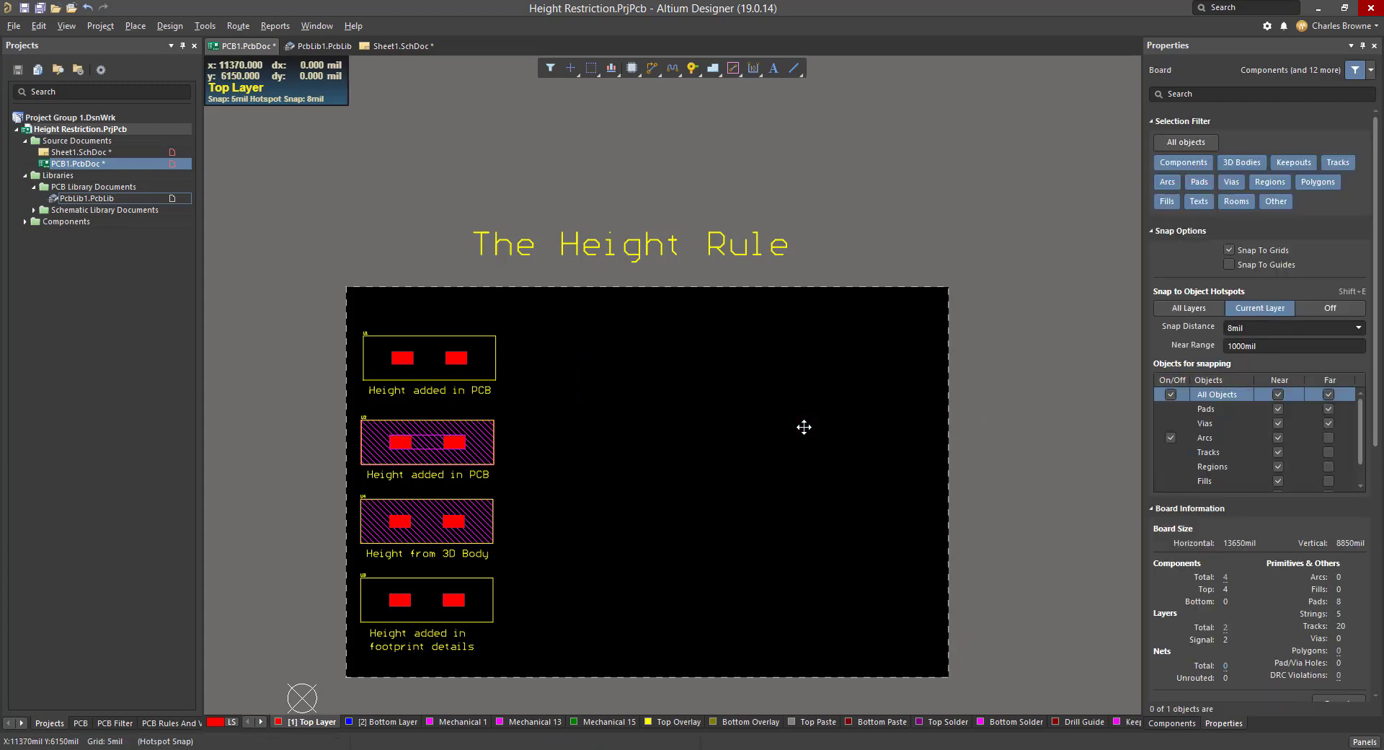
- Name the room Height_90Mils and replace its False query with Not All
double_click(804, 427)
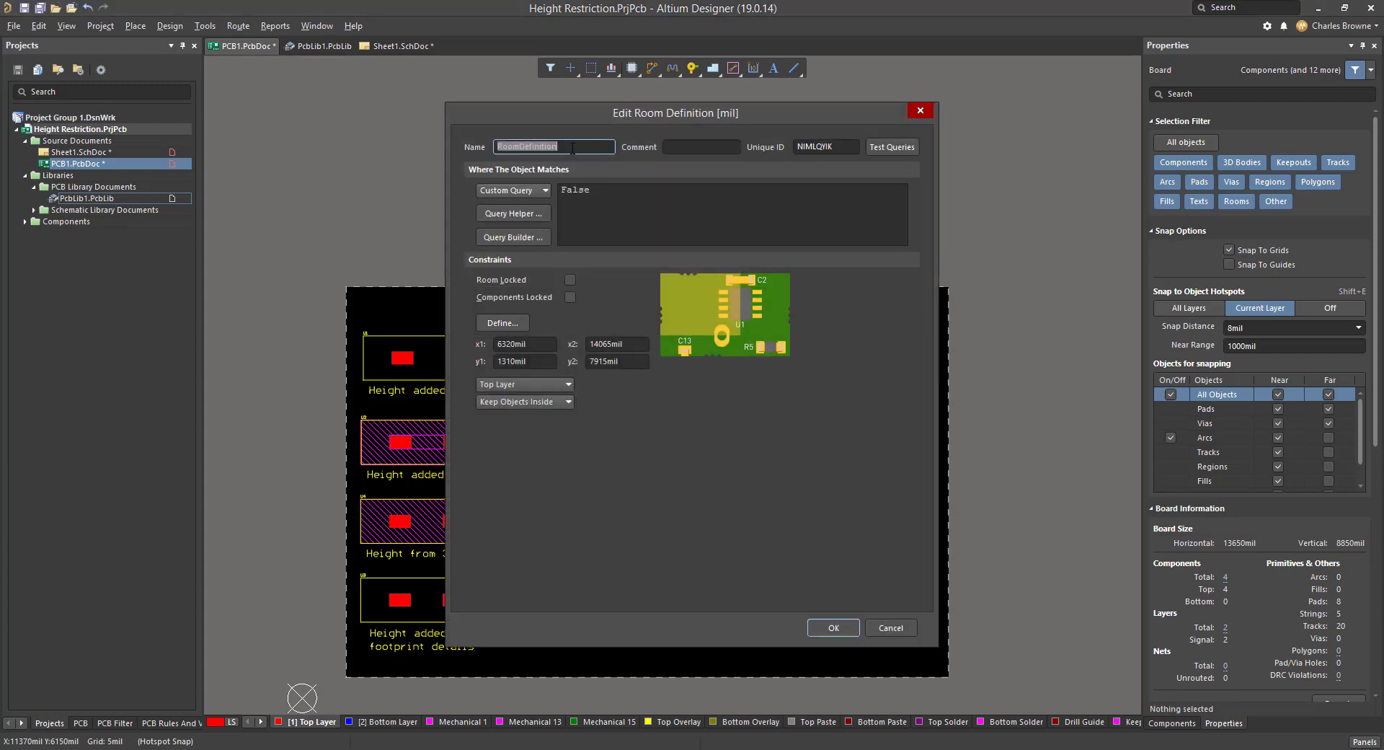
type("Height_90Mils")
left_click(576, 203)
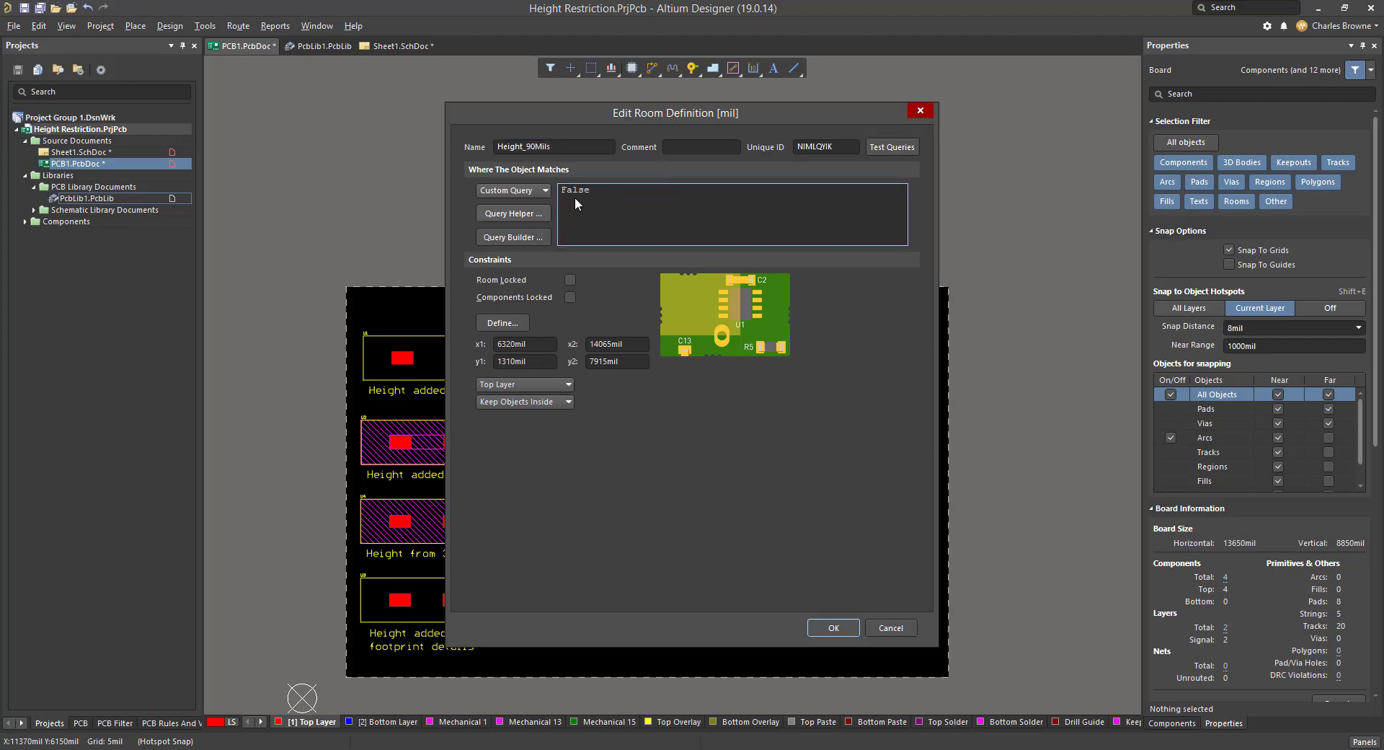
left_click_drag(659, 190, 548, 194)
type("Not All")
left_click(834, 628)
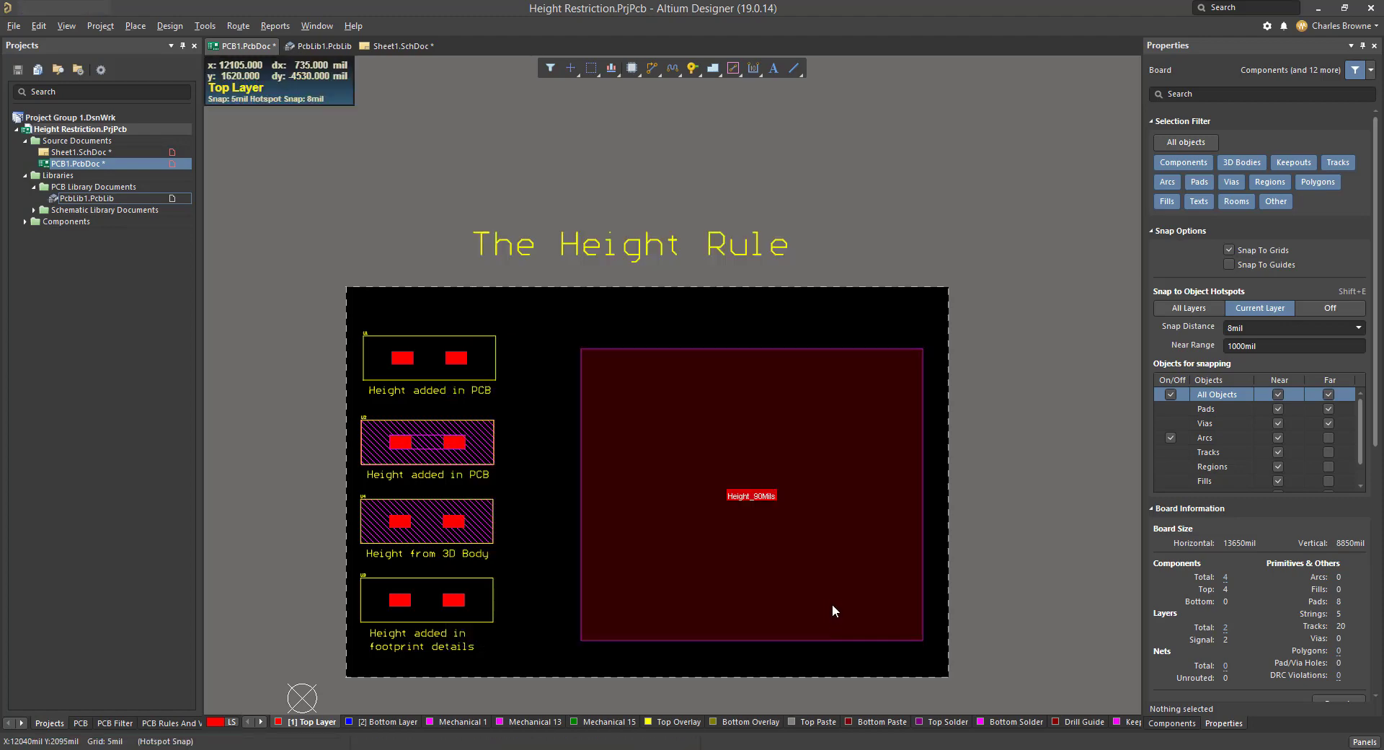
- Create a new Height rule named 90mils in the design rules editor
left_click(170, 26)
left_click(190, 82)
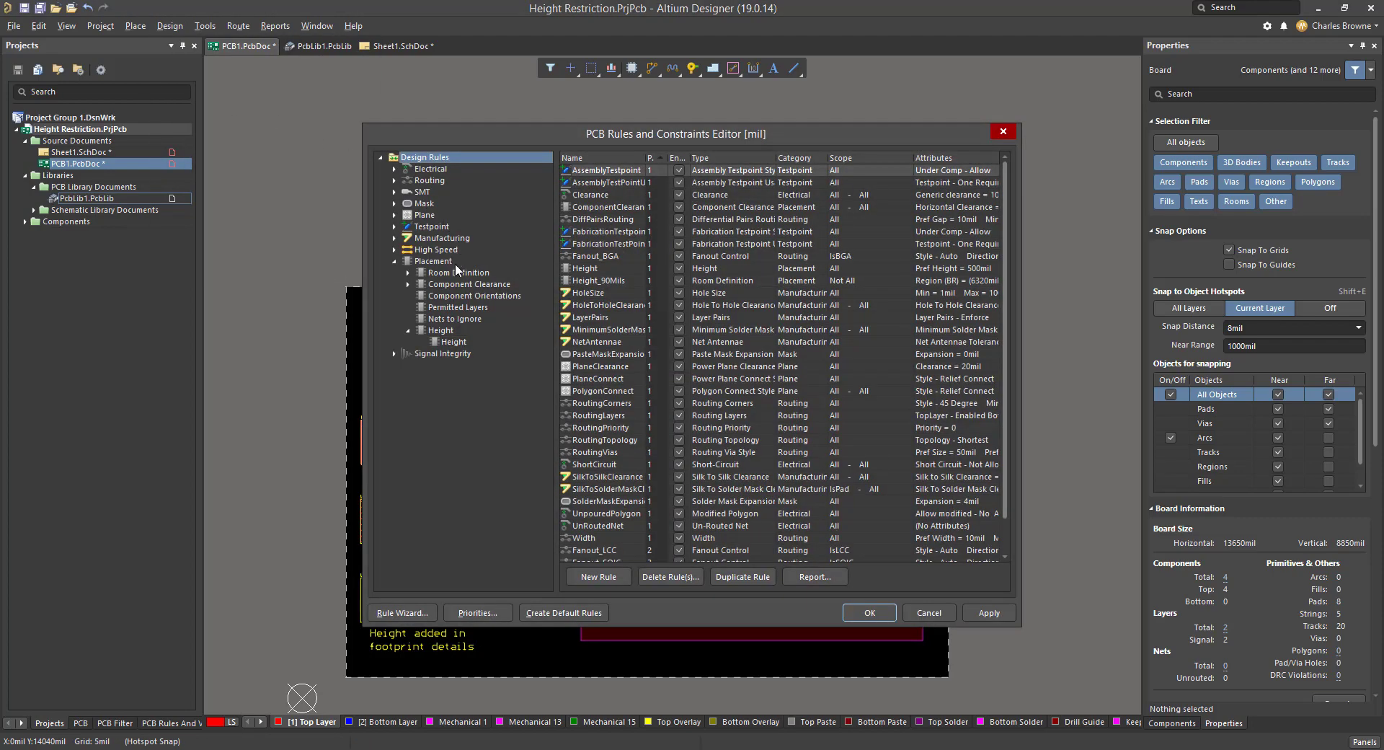
left_click(444, 342)
right_click(462, 333)
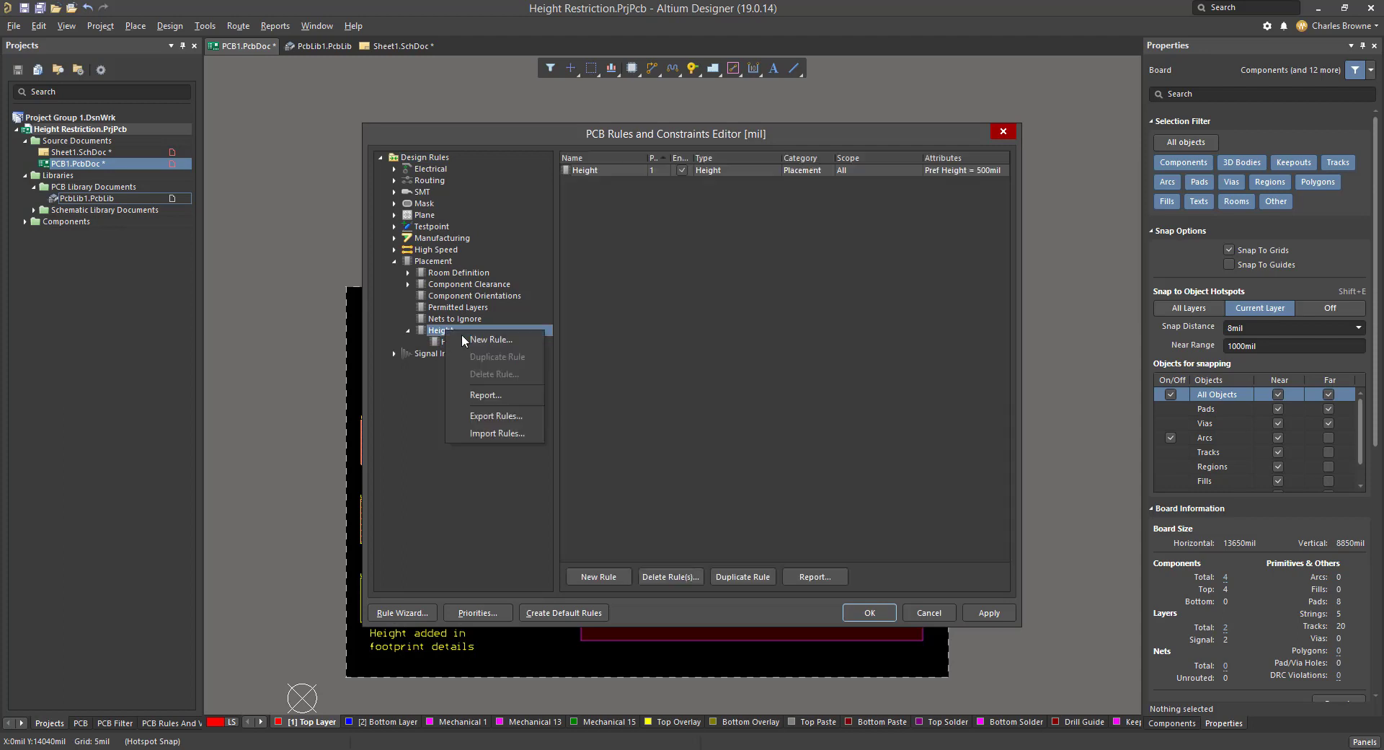
left_click(467, 337)
left_click(451, 342)
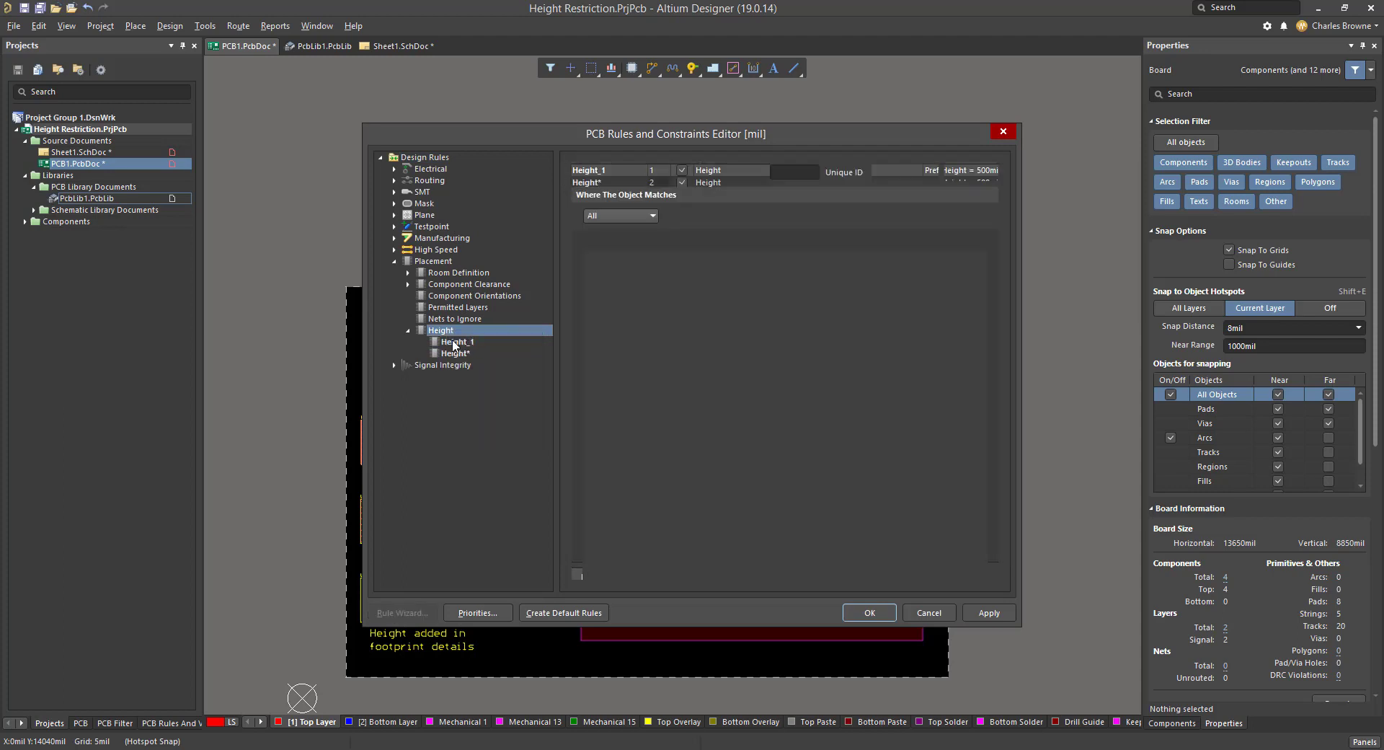
double_click(656, 173)
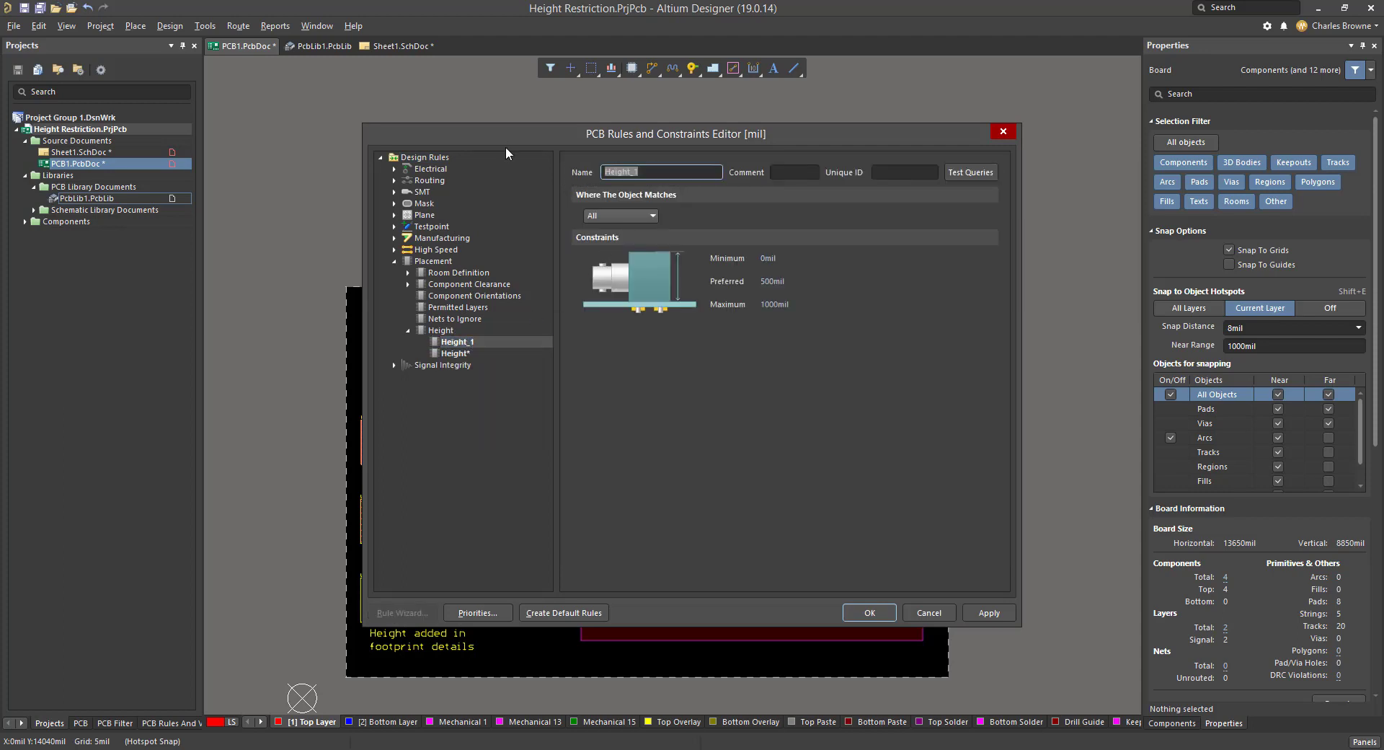
type("90mils")
- Scope the rule with the custom query TouchesRoom('Height_90Mils')
left_click(625, 216)
left_click(632, 299)
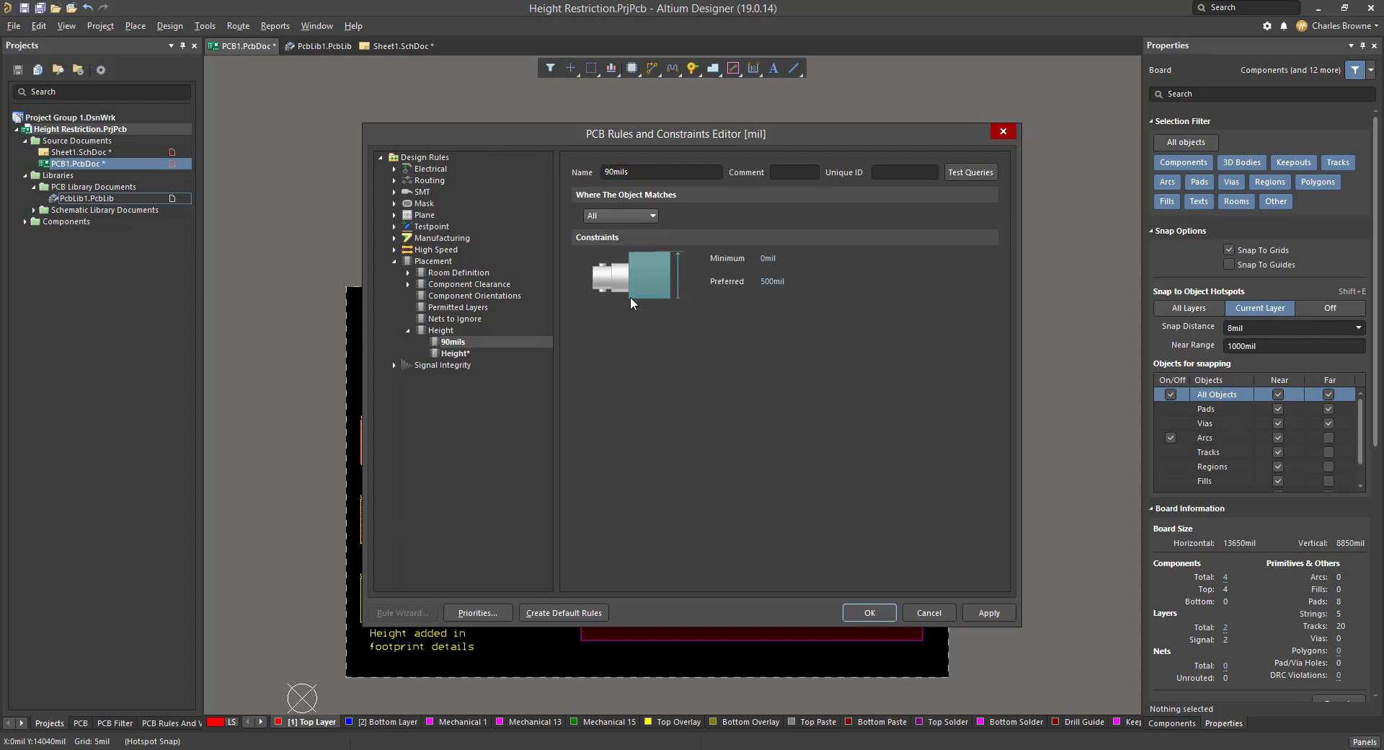
type("touche")
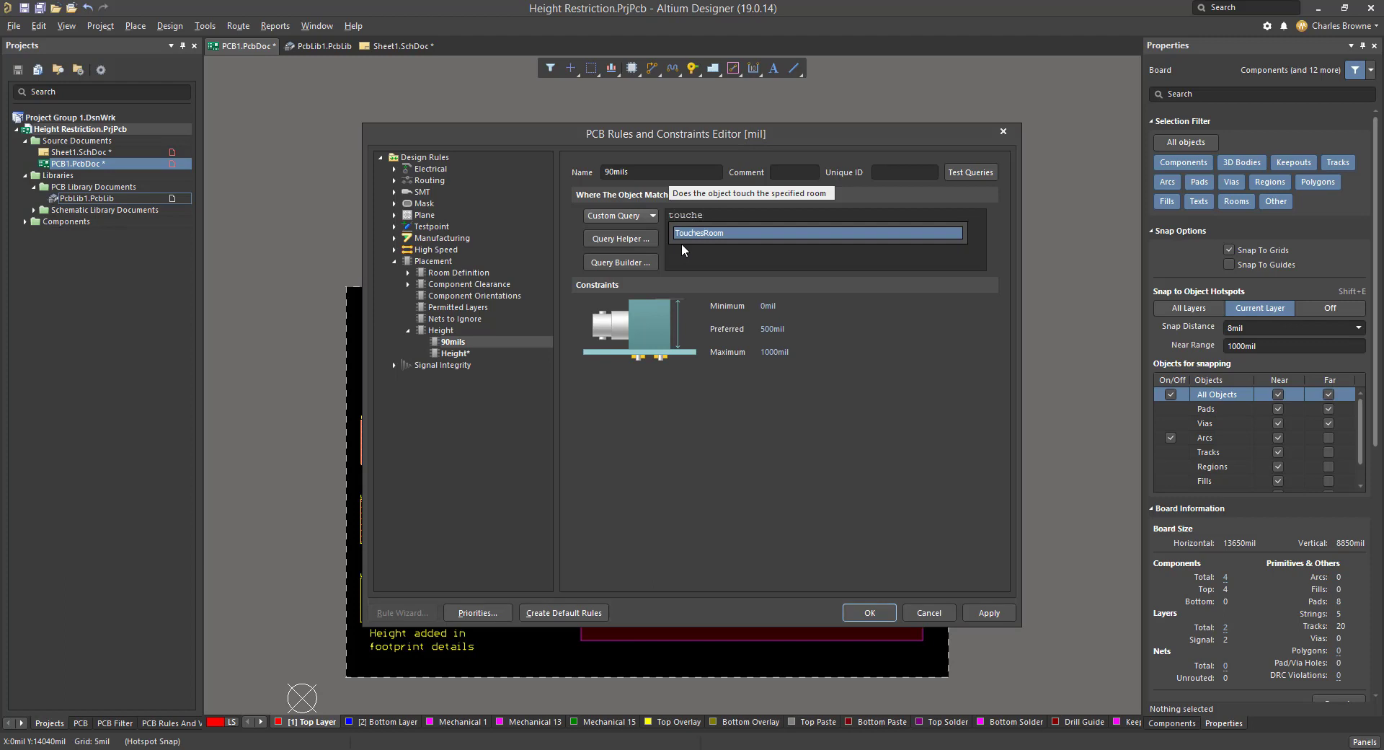
key("Return")
type("(")
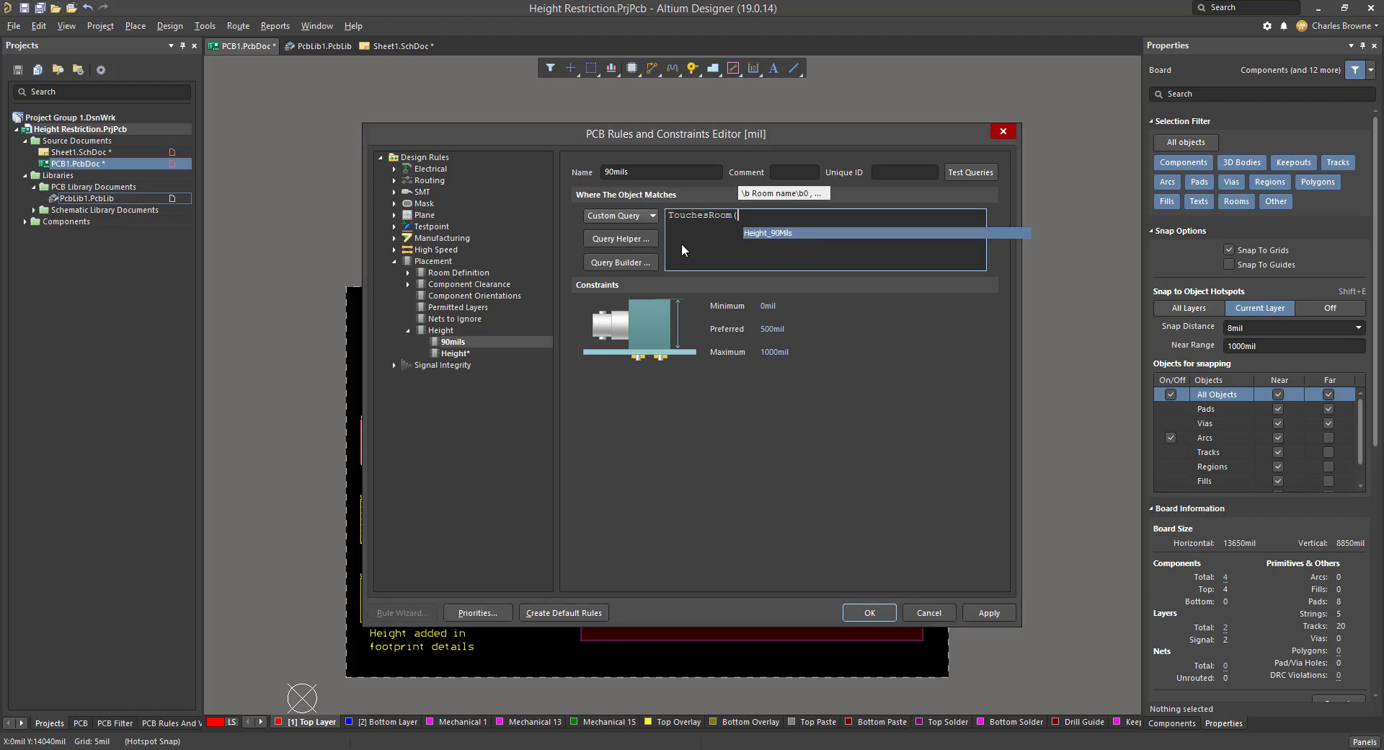
key("Return")
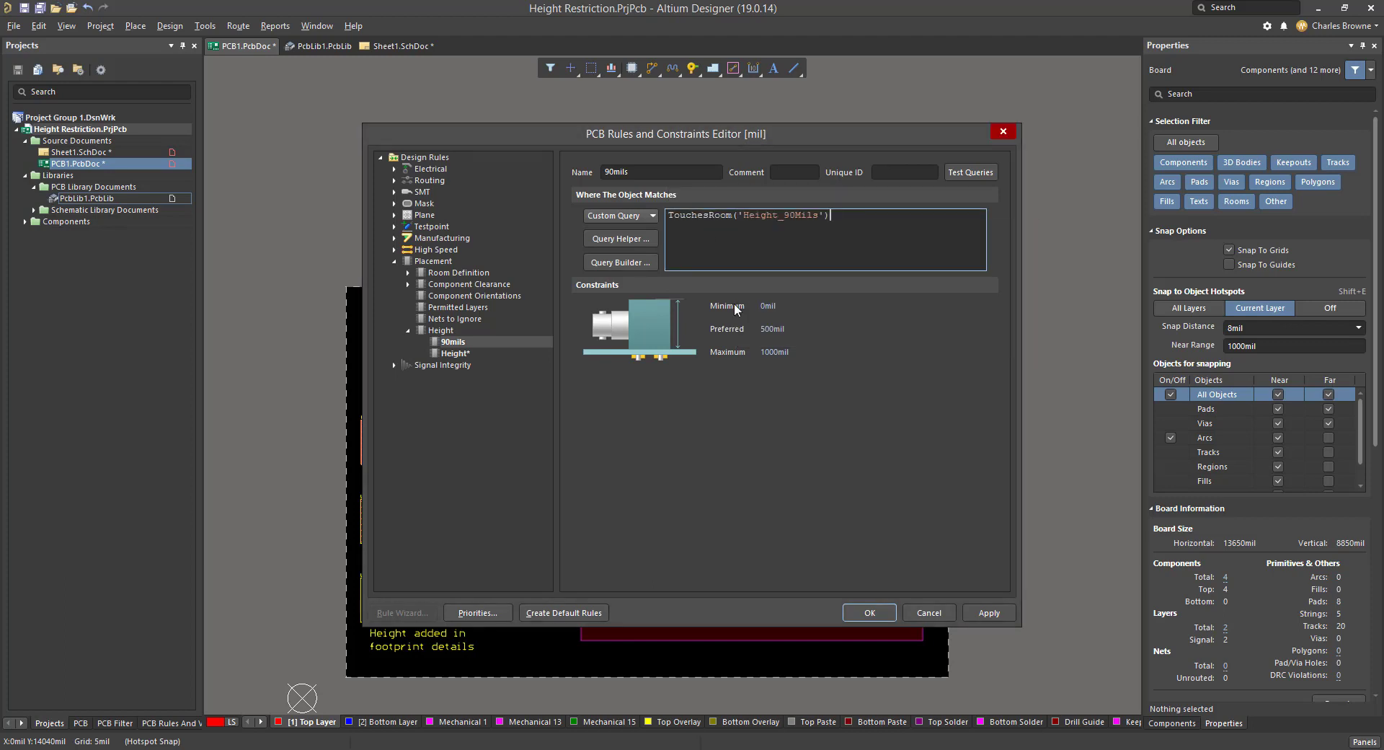
- Set maximum height 90mil and preferred height 50mil, then apply the rule
left_click(776, 352)
type("90")
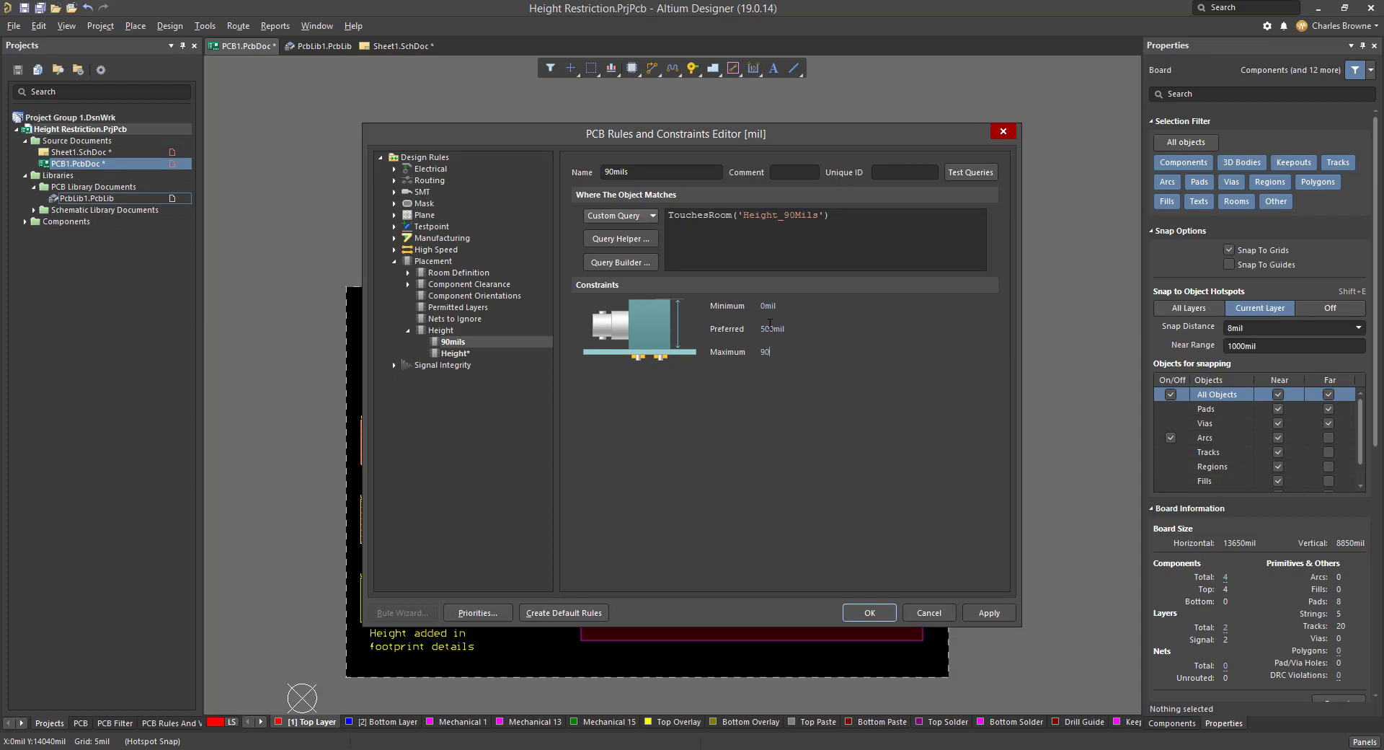
left_click(772, 328)
type("50")
left_click(980, 612)
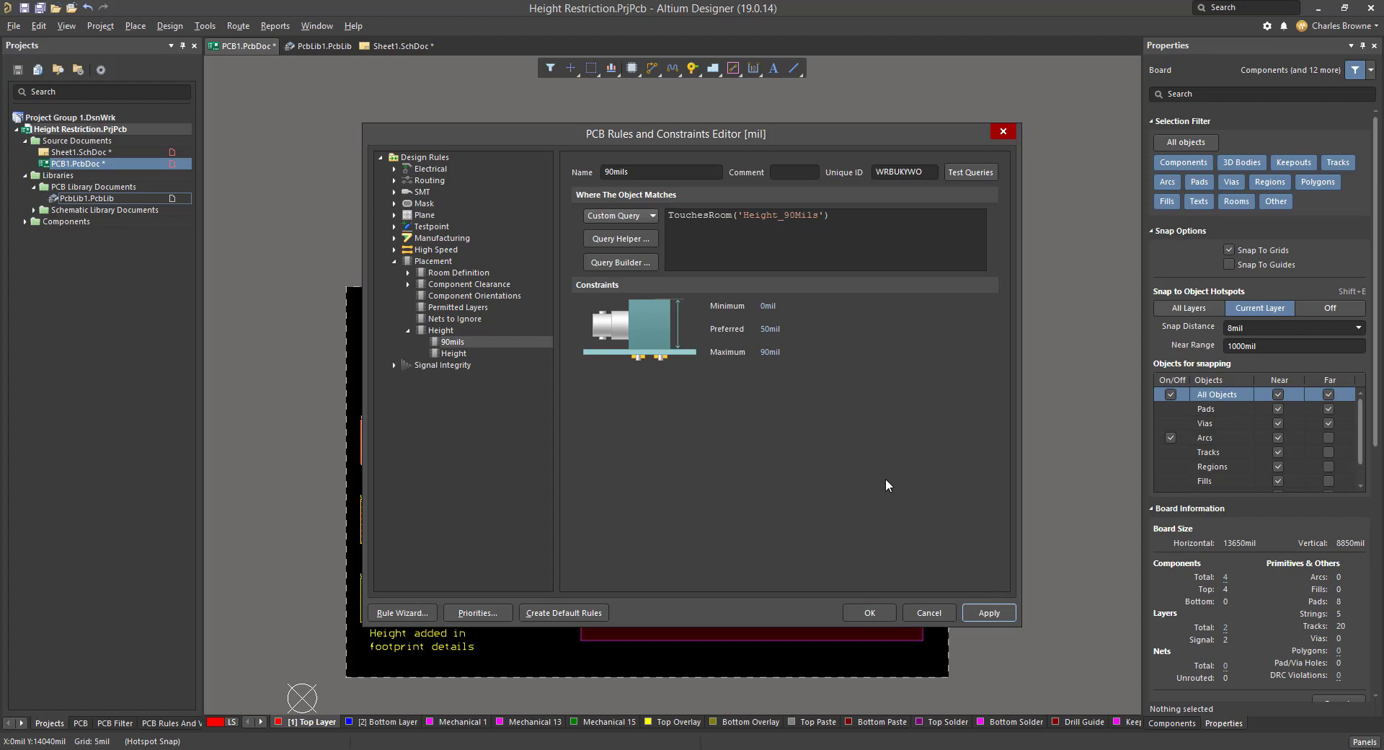
left_click(701, 215)
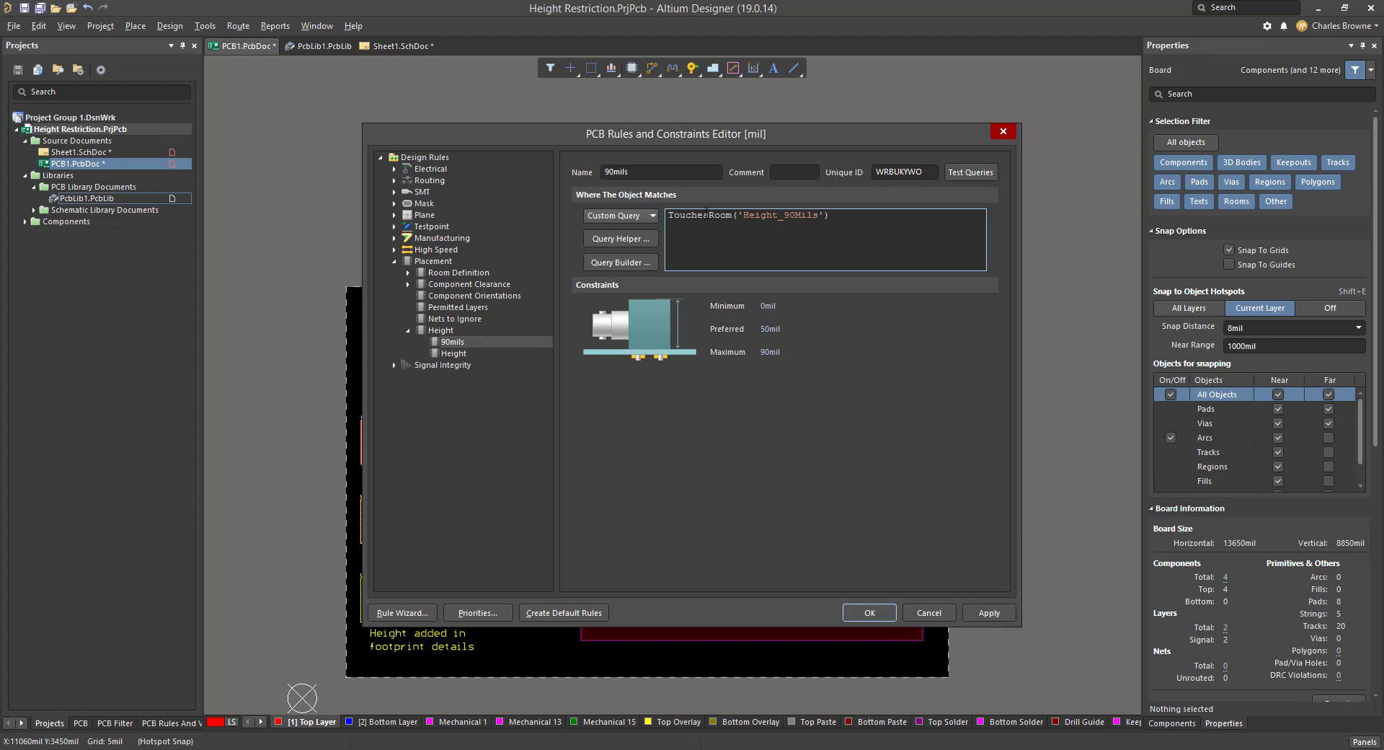
- Try replacing TouchesRoom with WithinRoom in the rule's query
left_click_drag(733, 215, 669, 215)
type("WithinRoo")
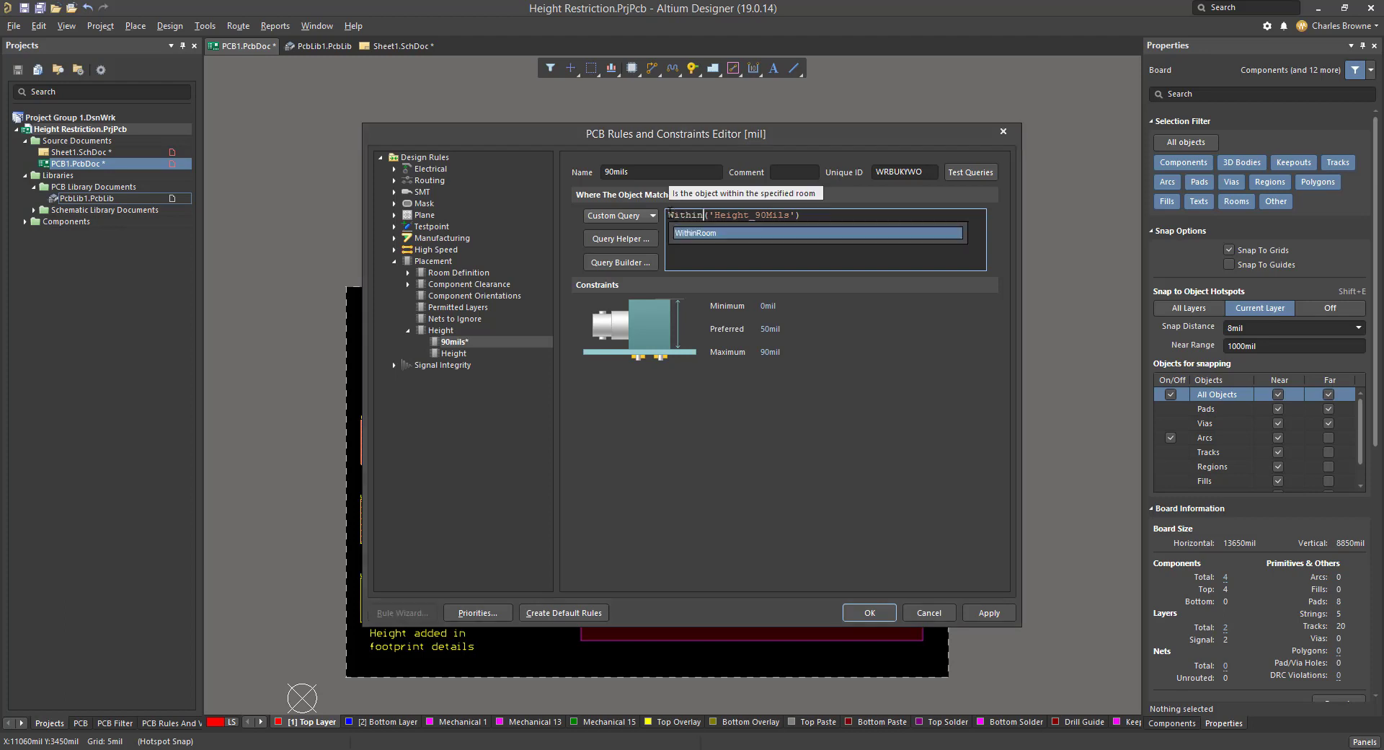
type("m")
left_click(716, 235)
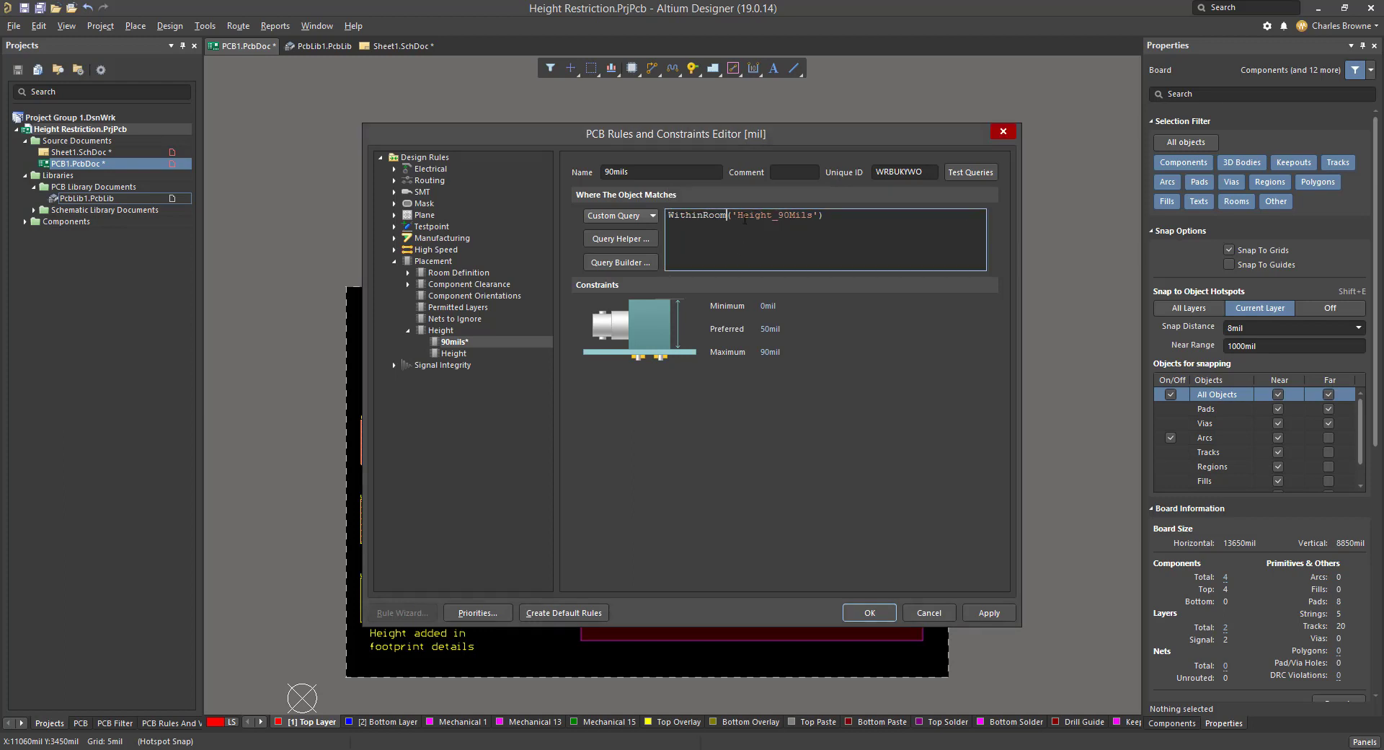
- Restore the query to TouchesRoom('Height_90Mils'), apply, and close the rules editor
left_click_drag(698, 214, 656, 207)
type("Touches")
key("Delete")
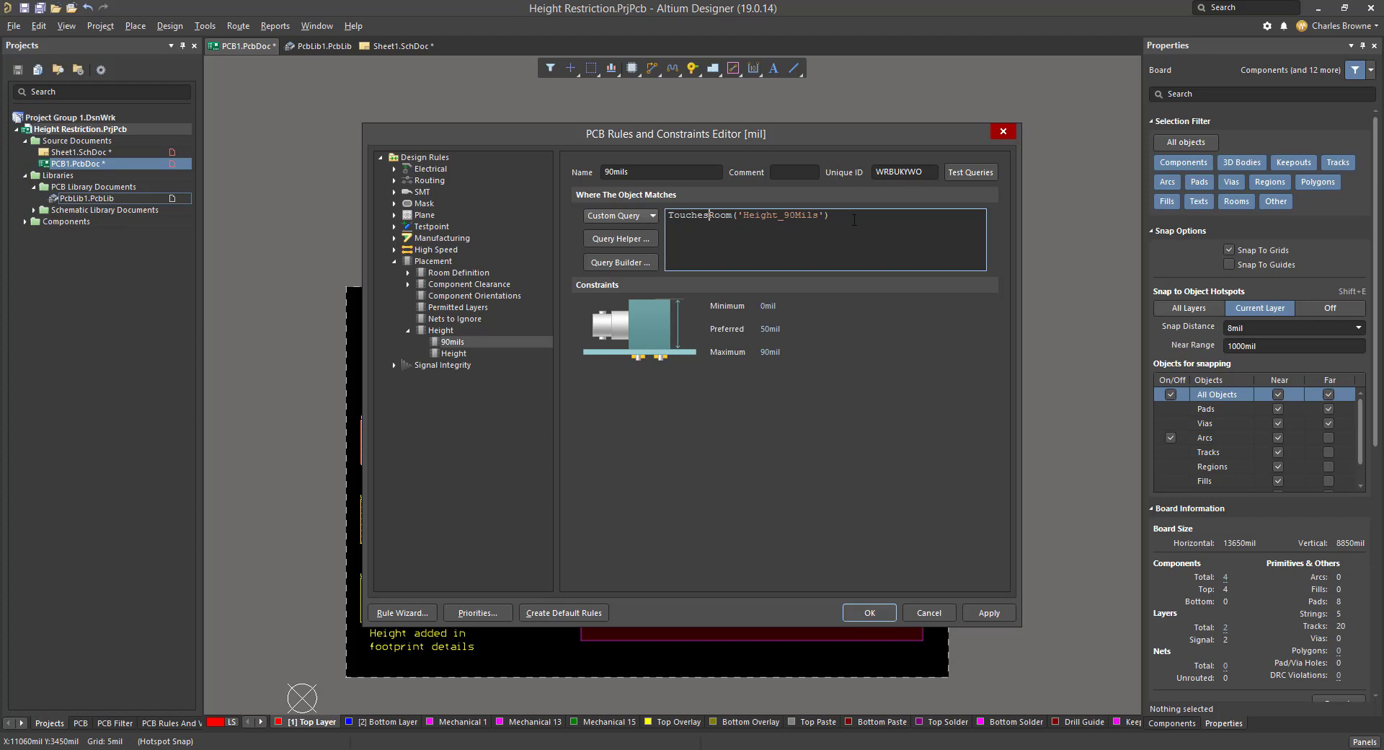
left_click(988, 609)
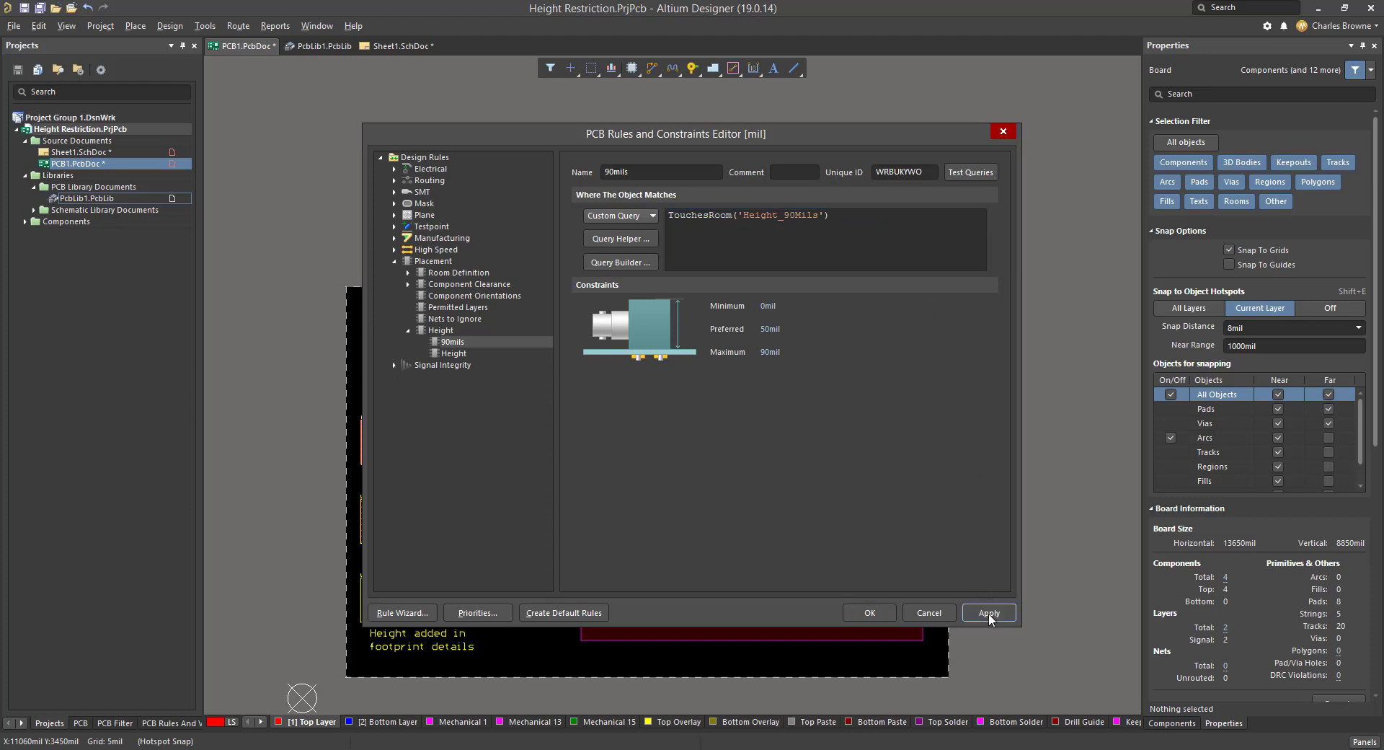
left_click(870, 609)
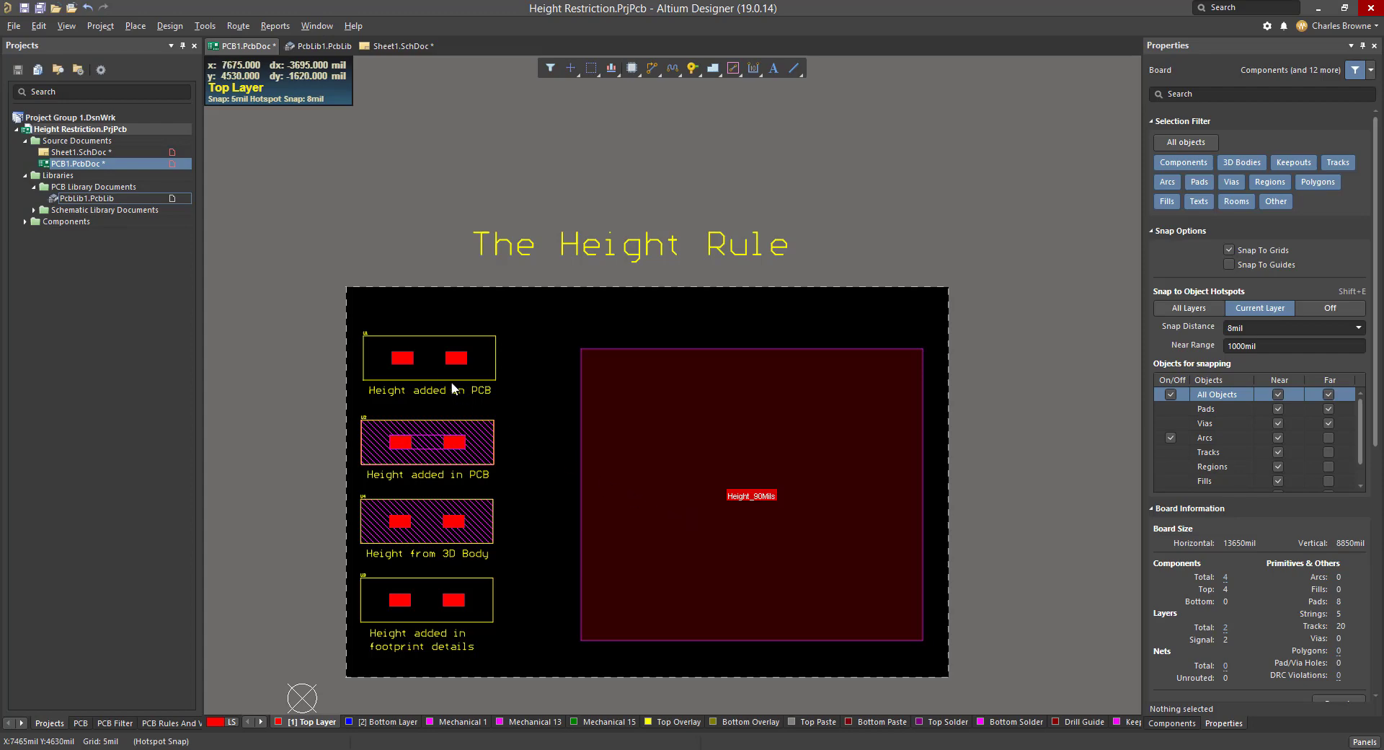
- Drag both 'Height added in PCB' components rightward into the Height_90Mils room to trigger height violations
left_click_drag(466, 373, 507, 371)
left_click_drag(457, 442, 608, 448)
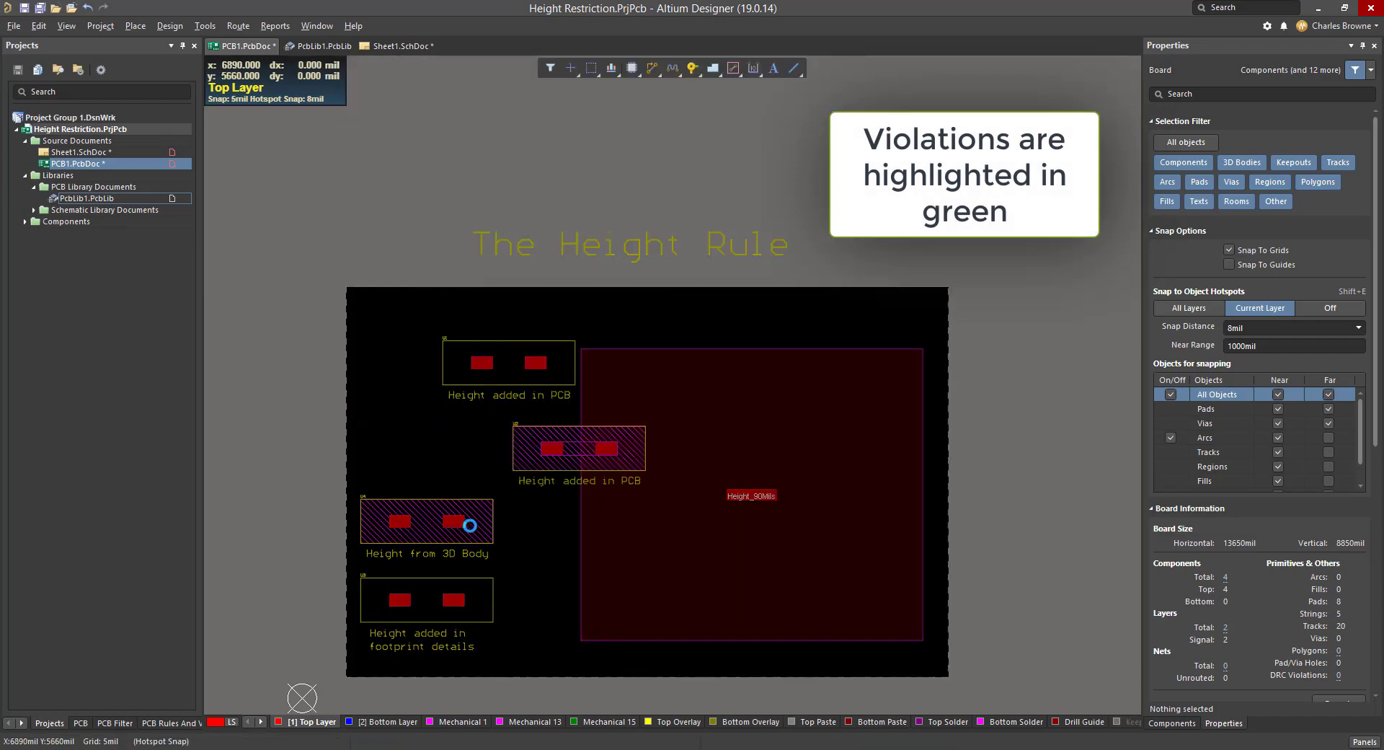